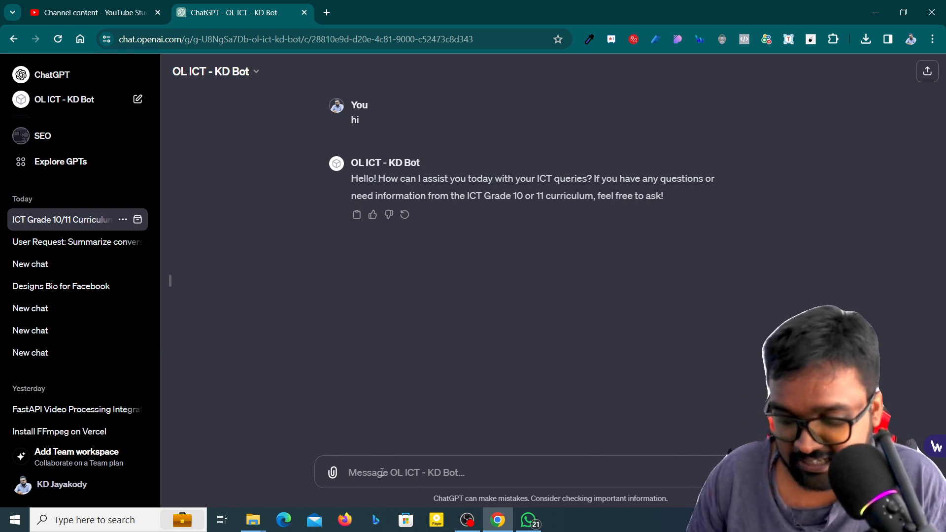
# Step: Write the prompt "list down reseved words in pascal" in the message to OL ICT - KD Bot
pyautogui.write('list down ')
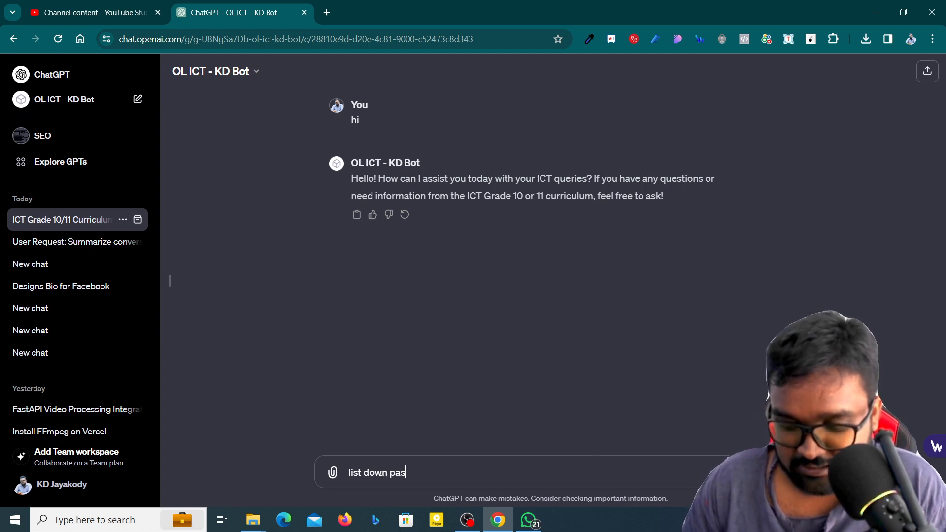
pyautogui.write('pas')
pyautogui.press('BackSpace')
pyautogui.press('BackSpace')
pyautogui.press('BackSpace')
pyautogui.write('reseve')
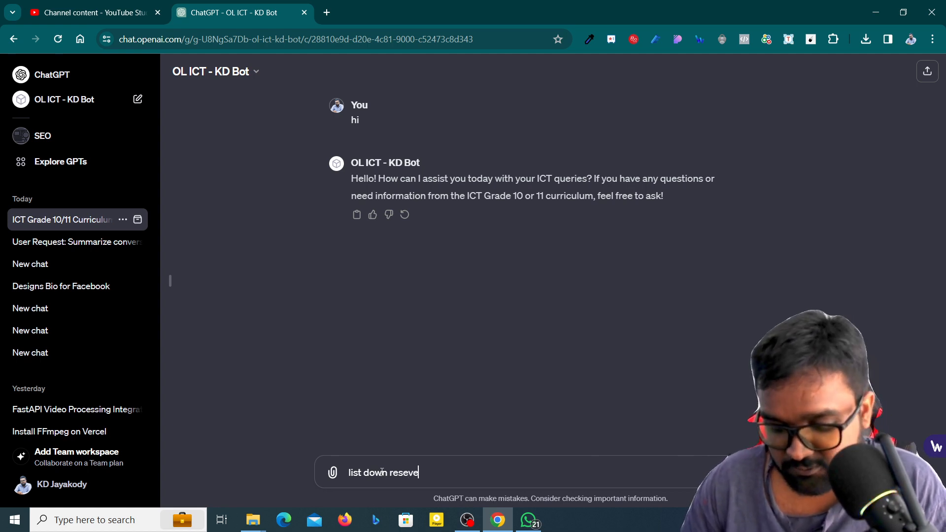
pyautogui.write('d work')
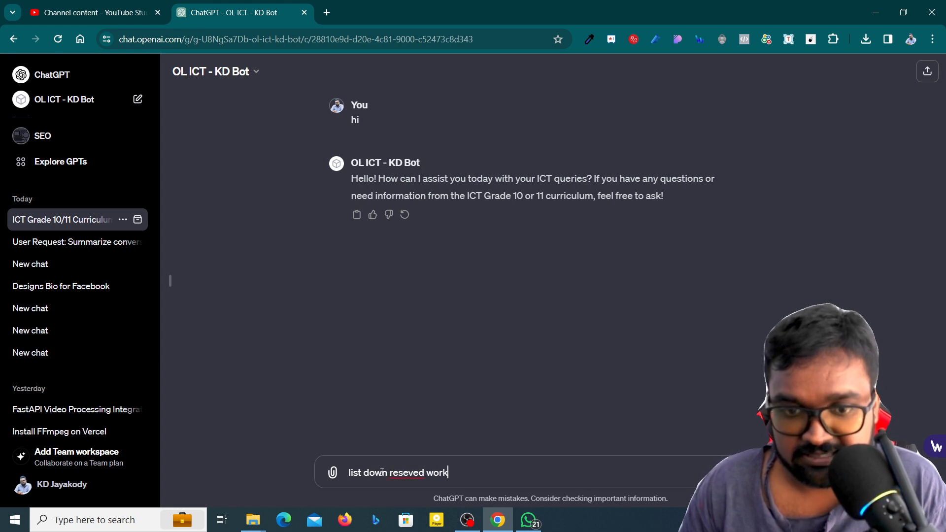
pyautogui.press('BackSpace')
pyautogui.write('ds in pascal')
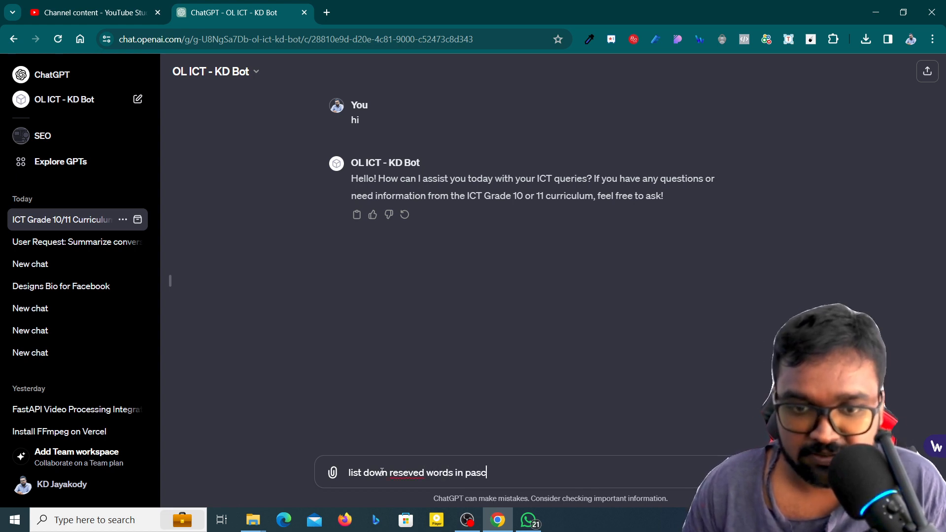
# Step: Correct the misspelled "reseved" to "reserved" with the suggested spelling and send the prompt to the bot
pyautogui.rightClick(407, 474)
pyautogui.click(385, 473)
pyautogui.rightClick(399, 472)
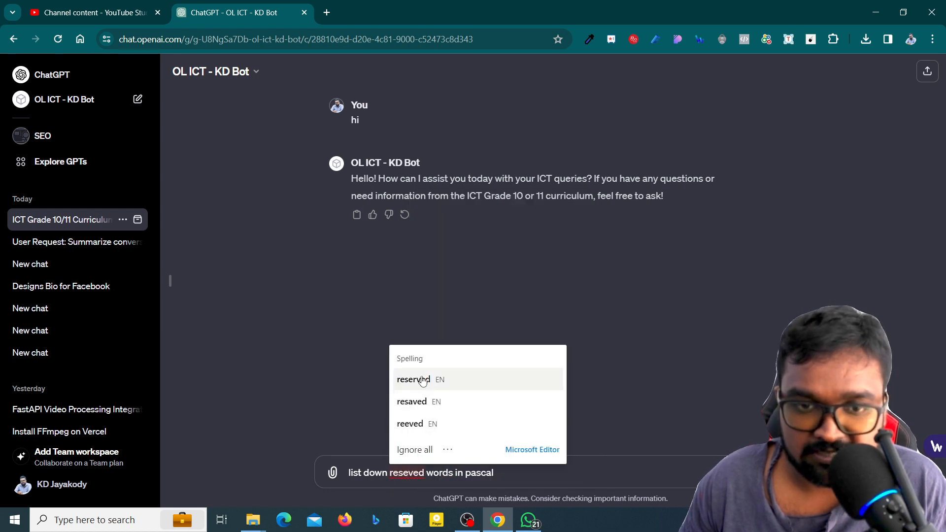
pyautogui.click(419, 378)
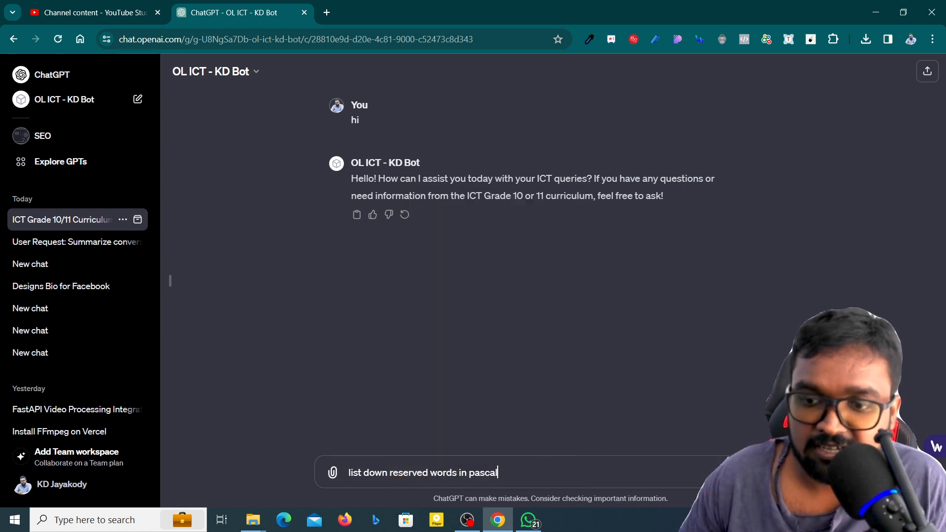
pyautogui.press('Return')
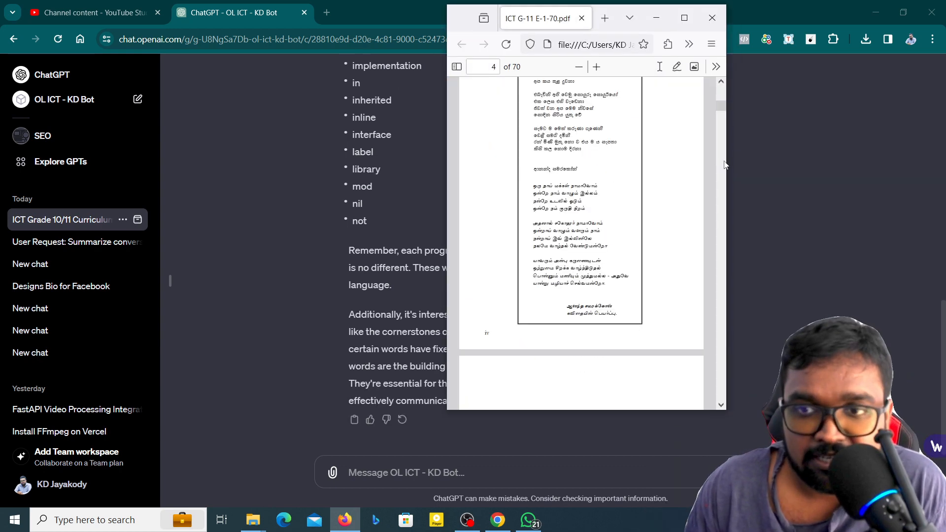
# Step: Enlarge the textbook ICT G-11 E-1-70.pdf in Firefox and skim from the opening pages to section 1.3.2 Pseudo codes
pyautogui.scroll(-10, 640, 197)
pyautogui.click(684, 17)
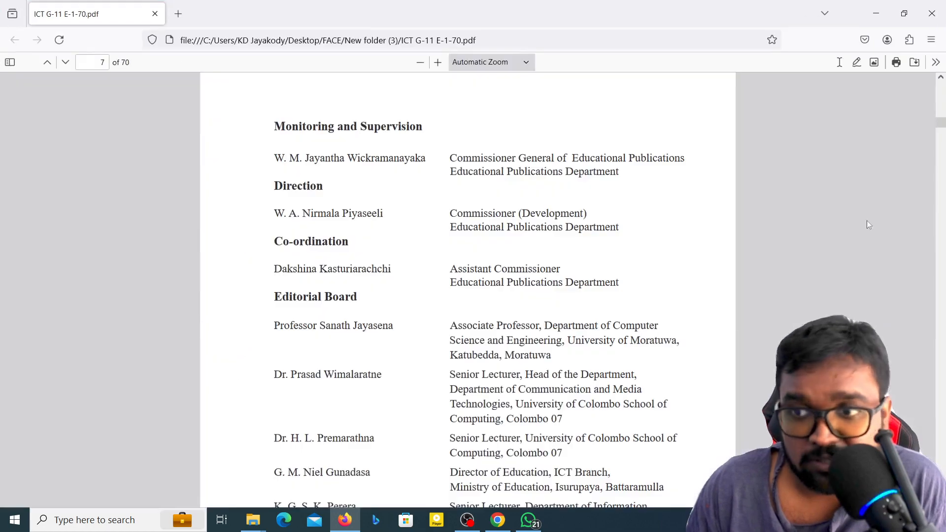
pyautogui.scroll(-20, 933, 207)
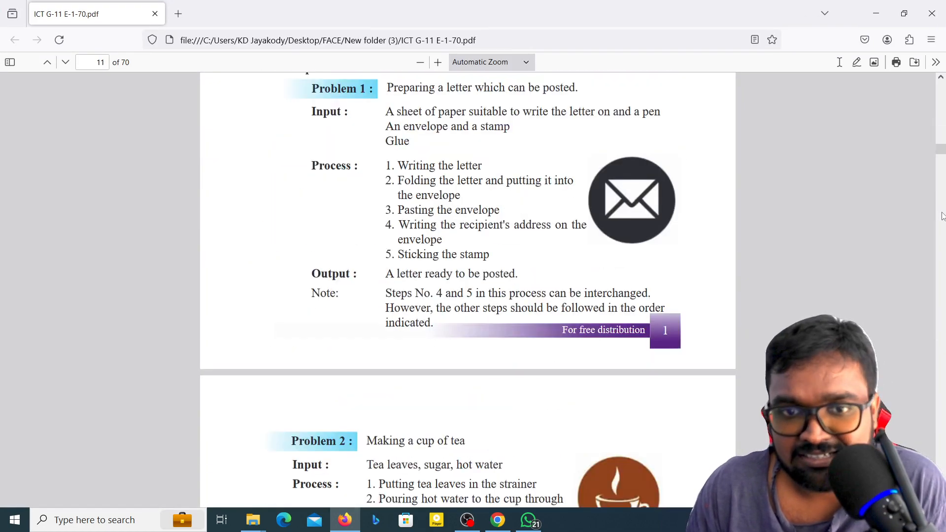
pyautogui.scroll(-20, 941, 216)
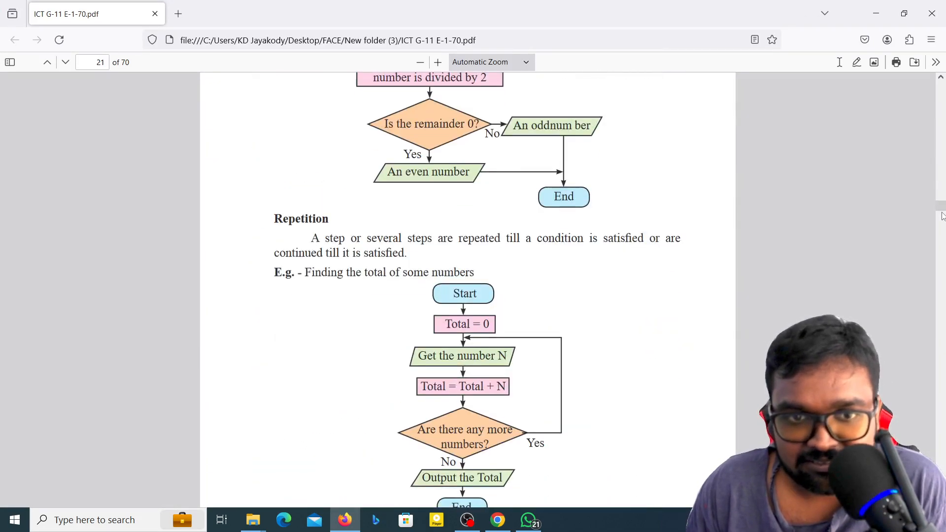
pyautogui.scroll(-4, 942, 236)
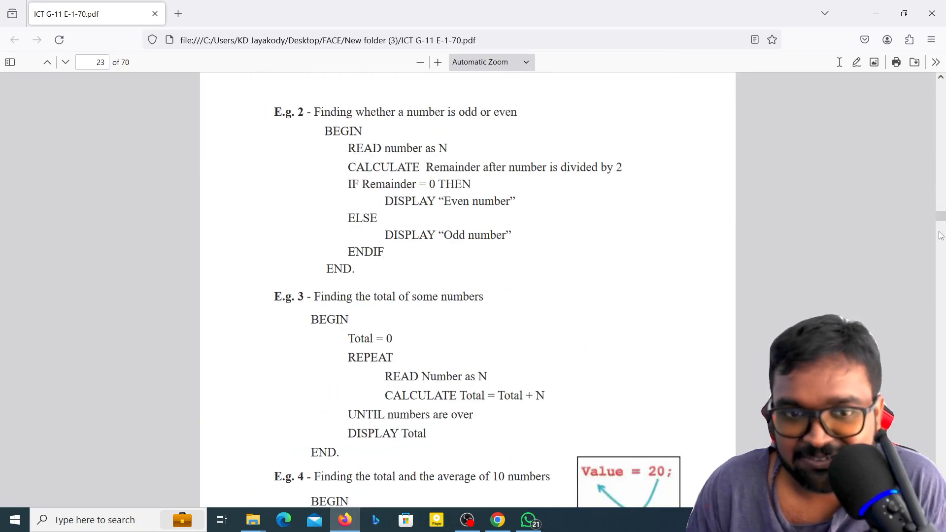
pyautogui.scroll(-3, 940, 236)
pyautogui.scroll(3, 940, 236)
pyautogui.scroll(10, 602, 181)
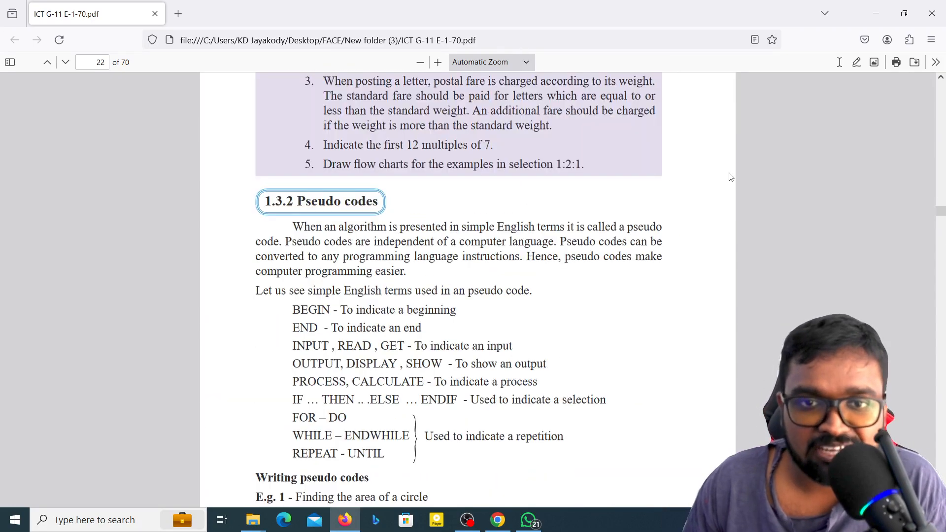
# Step: Search the textbook for "reserved word" and go through the matches to the heading of section 1.4.2
pyautogui.hotkey('ctrl', 'f')
pyautogui.write('re')
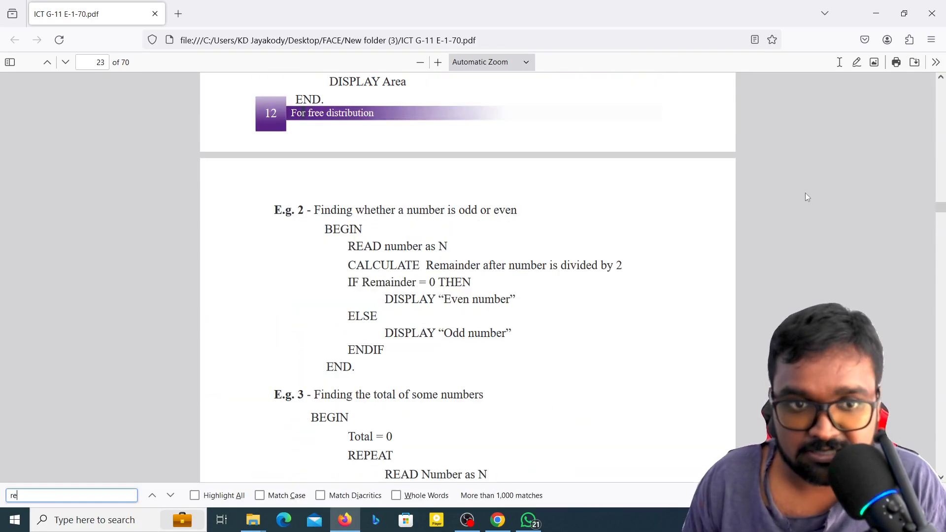
pyautogui.write('server')
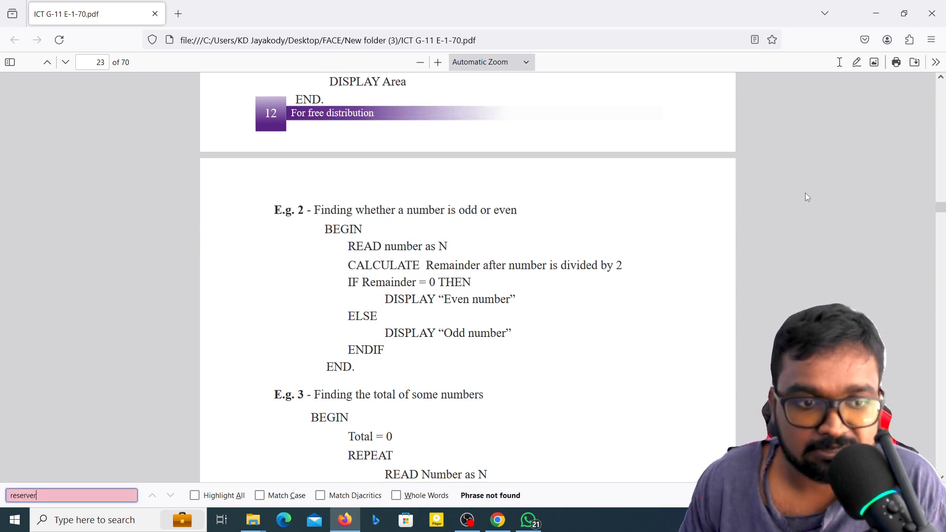
pyautogui.press('BackSpace')
pyautogui.write('d')
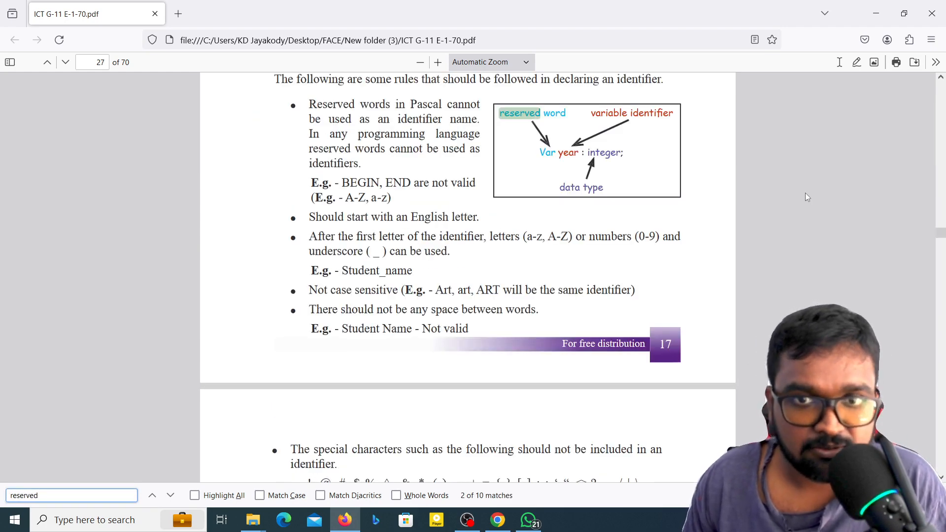
pyautogui.write(' word')
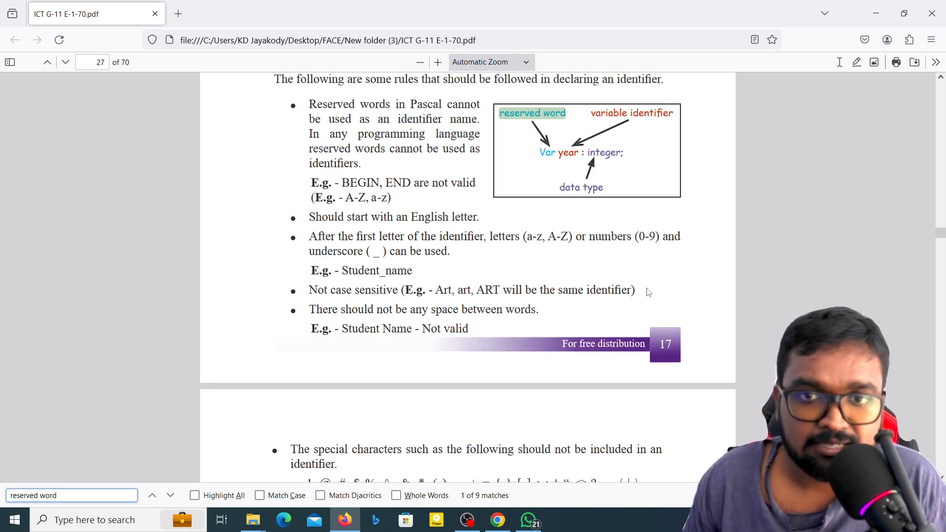
pyautogui.press('Return')
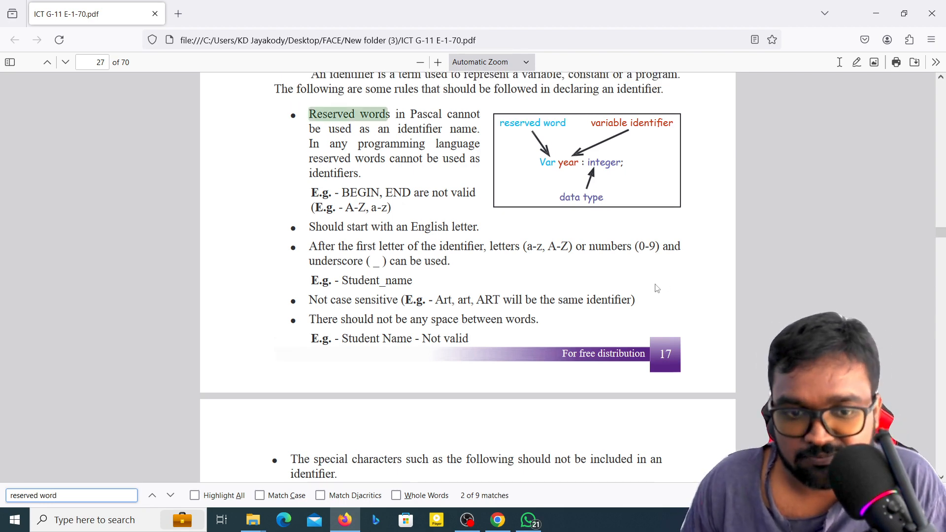
pyautogui.press('Return')
pyautogui.press('Return')
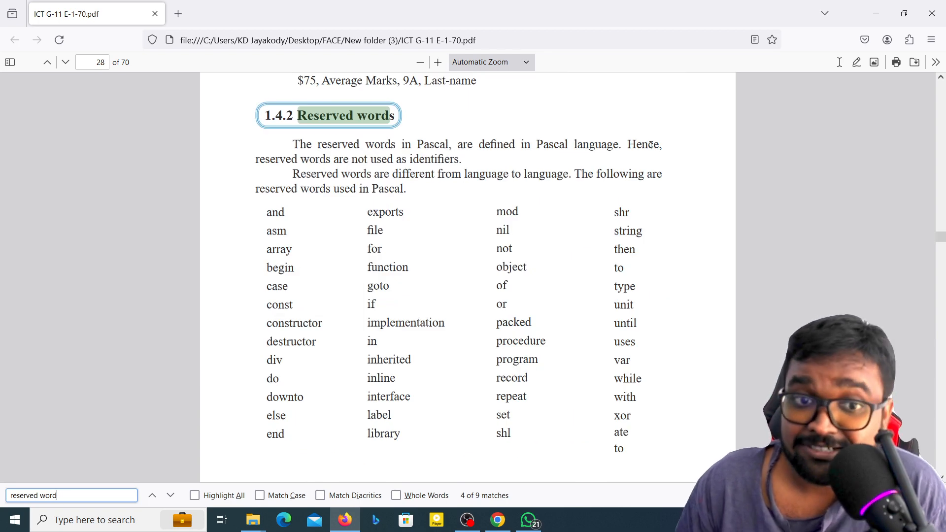
pyautogui.click(454, 139)
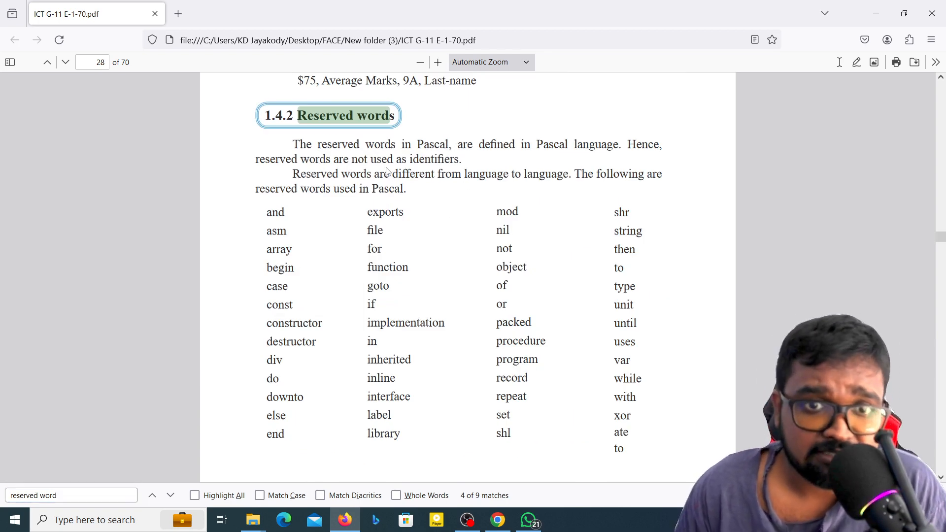
# Step: Place the smaller textbook window beside the ChatGPT conversation and compare the bot's answer with the list in section 1.4.2
pyautogui.press('super+Down')
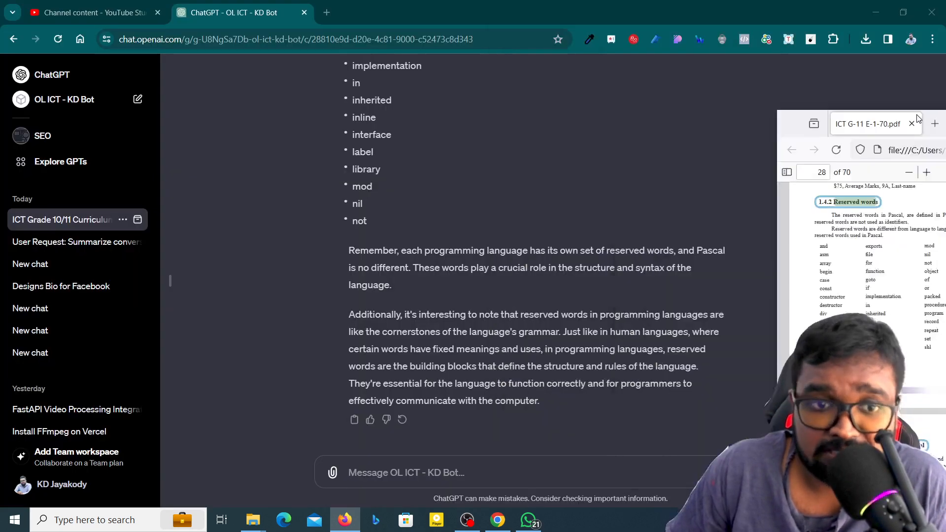
pyautogui.scroll(5, 506, 267)
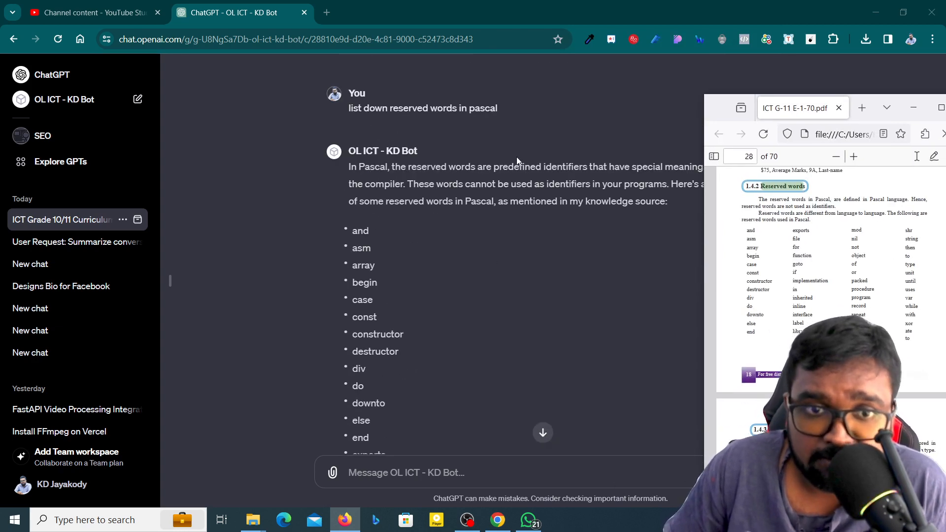
pyautogui.click(666, 162)
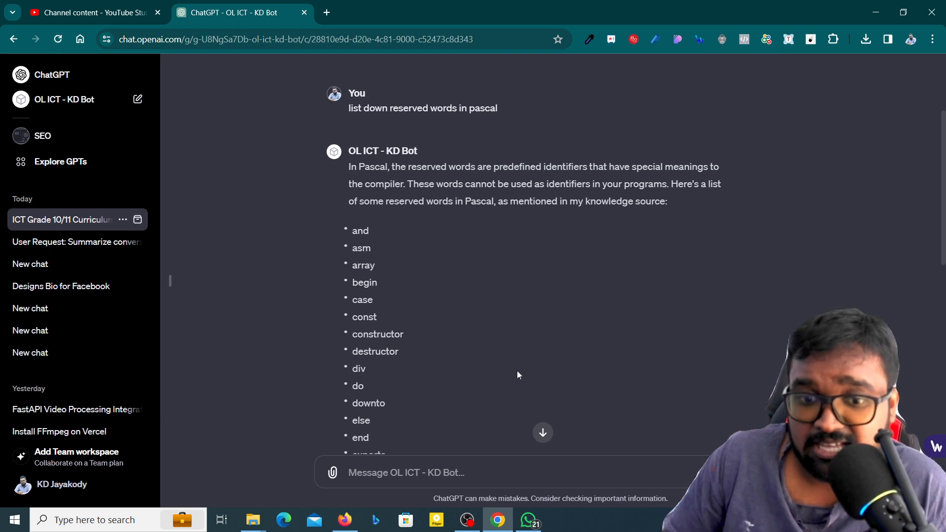
pyautogui.click(345, 520)
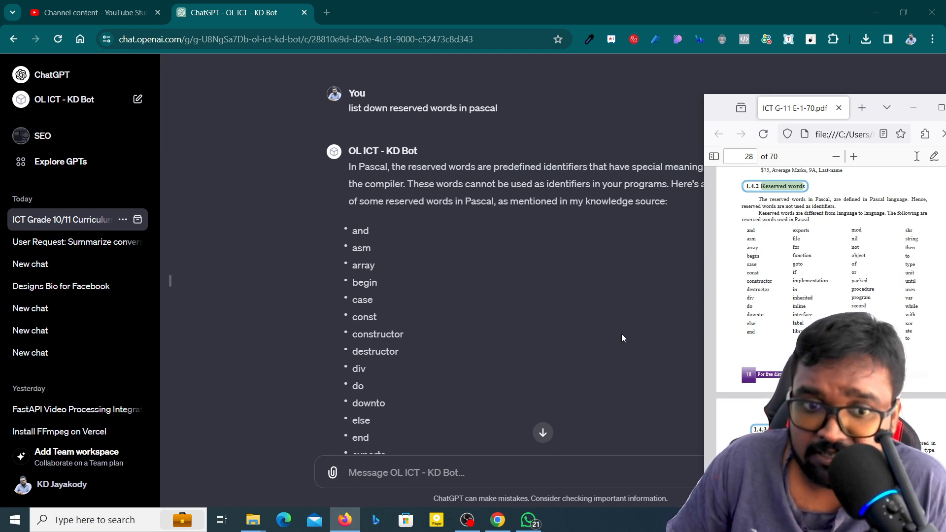
pyautogui.scroll(-5, 606, 336)
pyautogui.scroll(2, 416, 299)
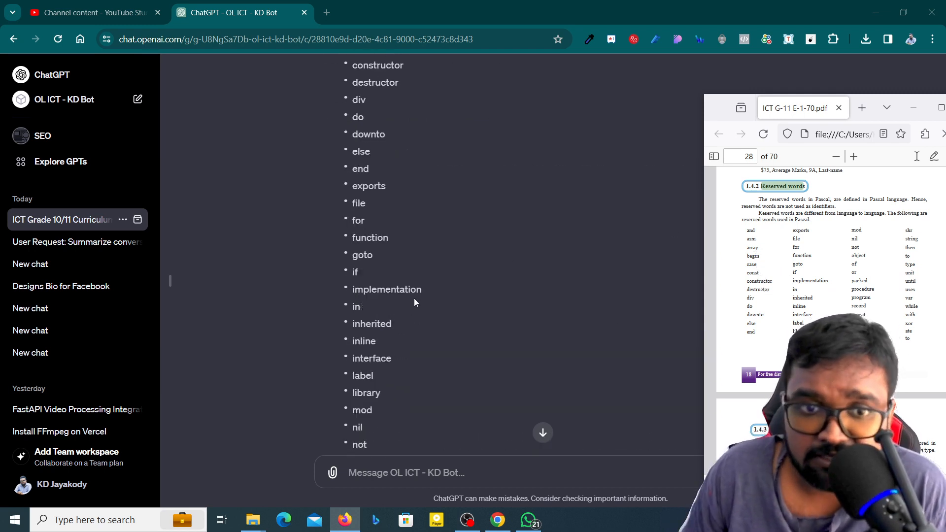
pyautogui.scroll(-1, 405, 387)
pyautogui.scroll(-1, 405, 386)
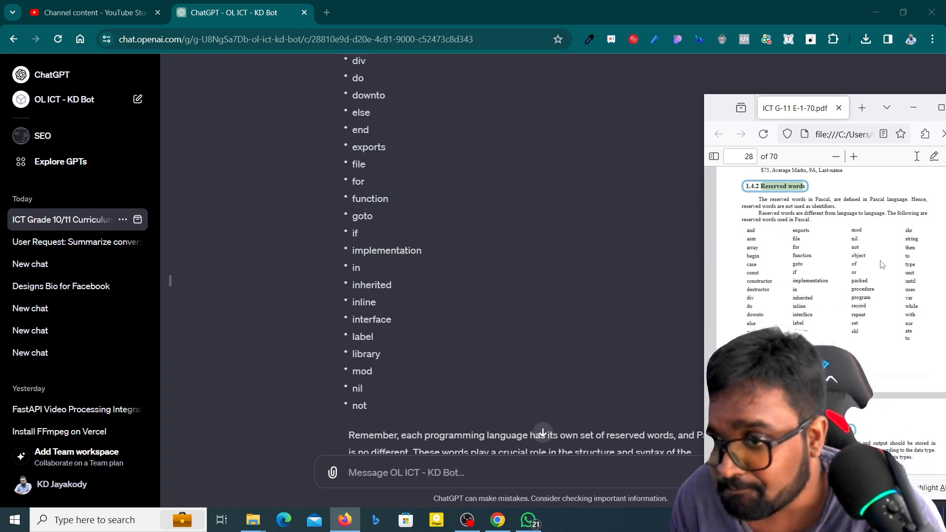
pyautogui.scroll(-3, 454, 301)
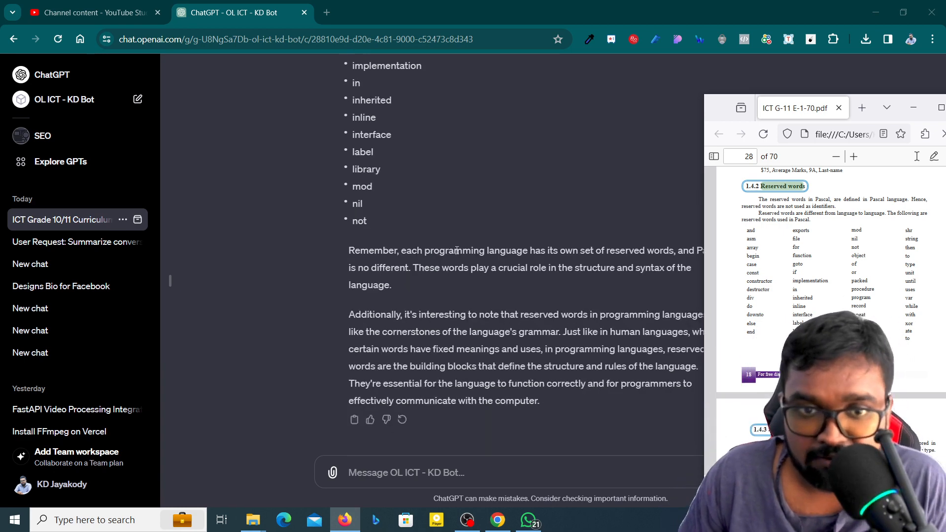
pyautogui.click(455, 250)
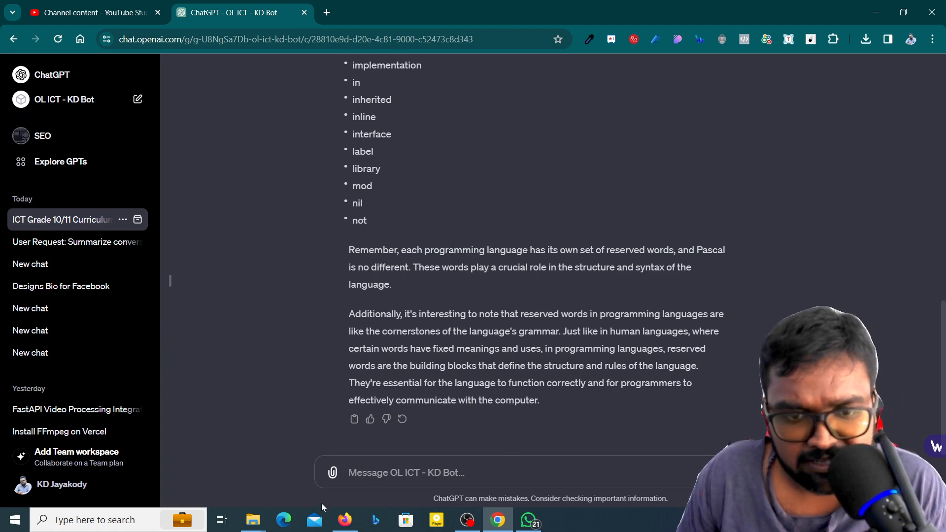
# Step: Bring the textbook back over the chat and recheck its reserved words section against the bot's list
pyautogui.click(345, 520)
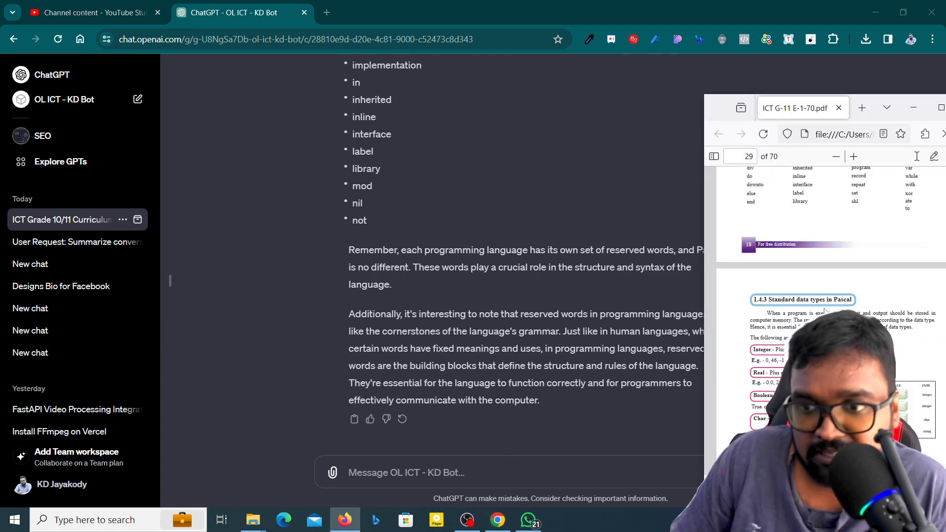
pyautogui.scroll(5, 824, 310)
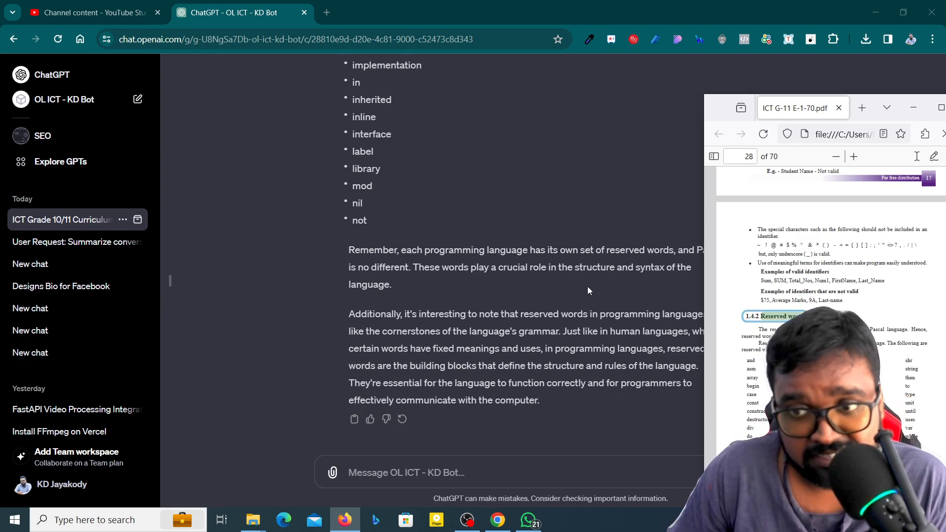
pyautogui.scroll(3, 507, 275)
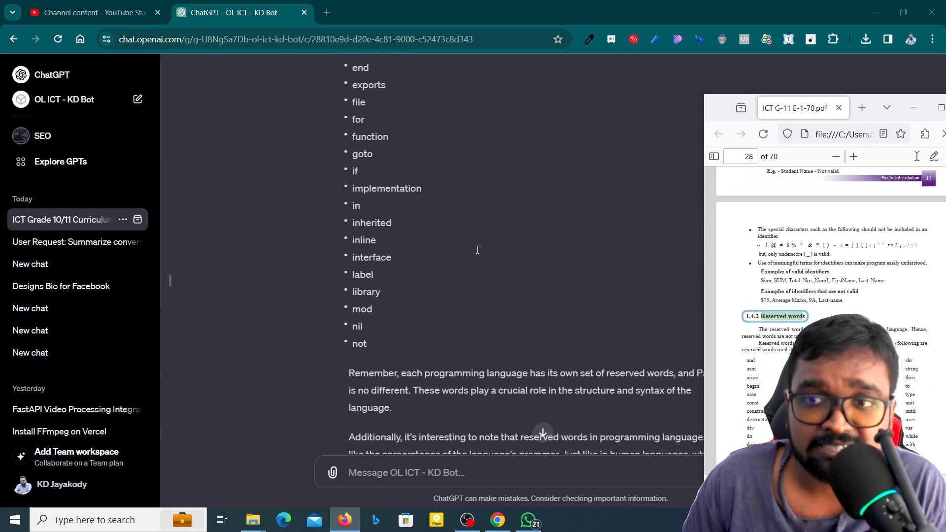
pyautogui.scroll(3, 478, 249)
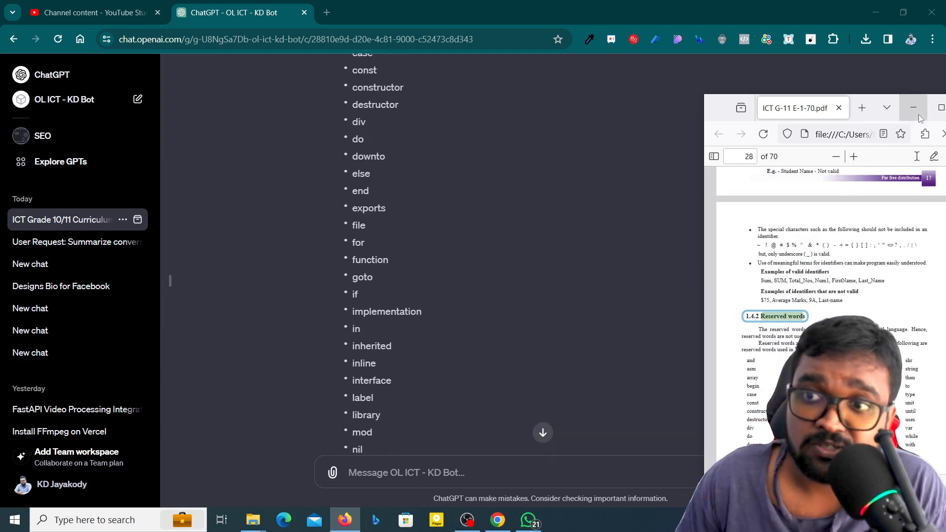
# Step: Enlarge the textbook ICT G-11 E-1-70.pdf and skim forward from the reserved words section past 1.4.5 Operators
pyautogui.click(941, 108)
pyautogui.scroll(-10, 655, 341)
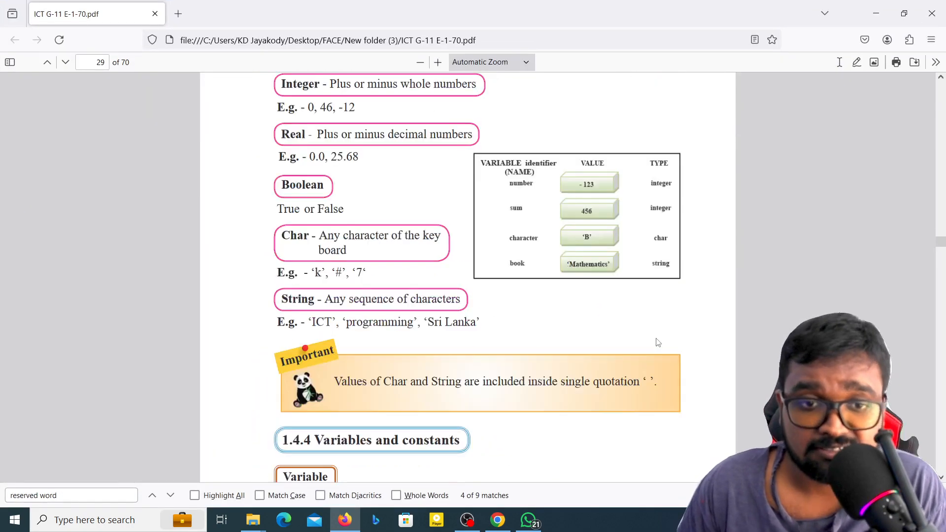
pyautogui.scroll(-15, 658, 342)
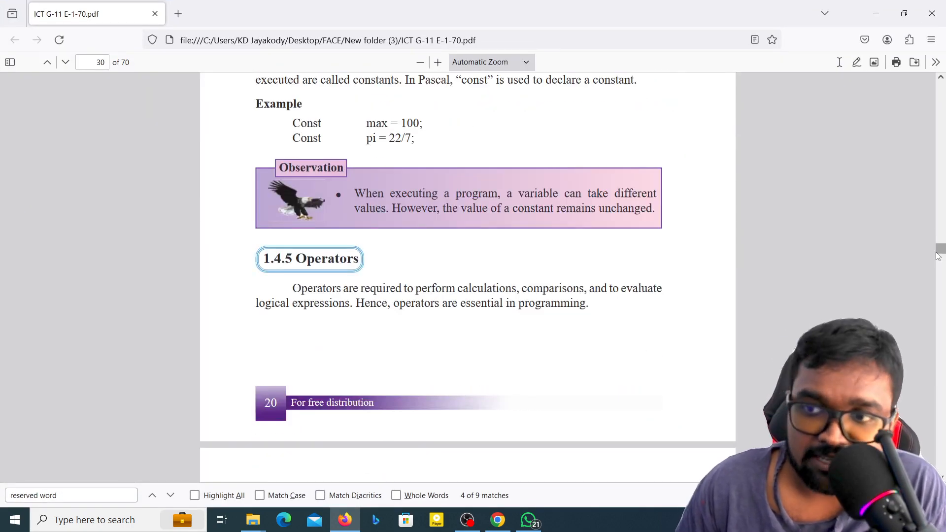
pyautogui.moveTo(937, 256); pyautogui.dragTo(939, 458)
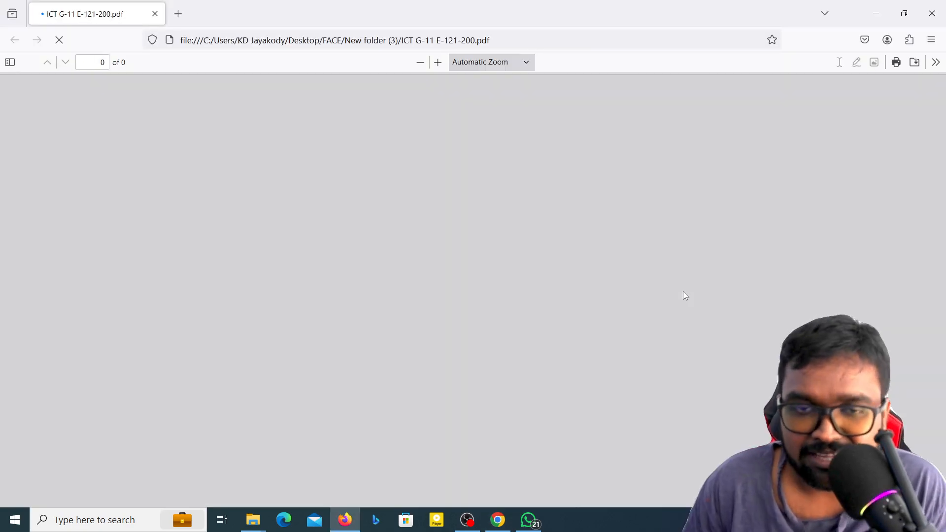
# Step: Skim the textbook ICT G-11 E-121-200.pdf to chapter 6 and read section 6.1 ICT in entertainment for a topic to ask about
pyautogui.scroll(-5, 738, 247)
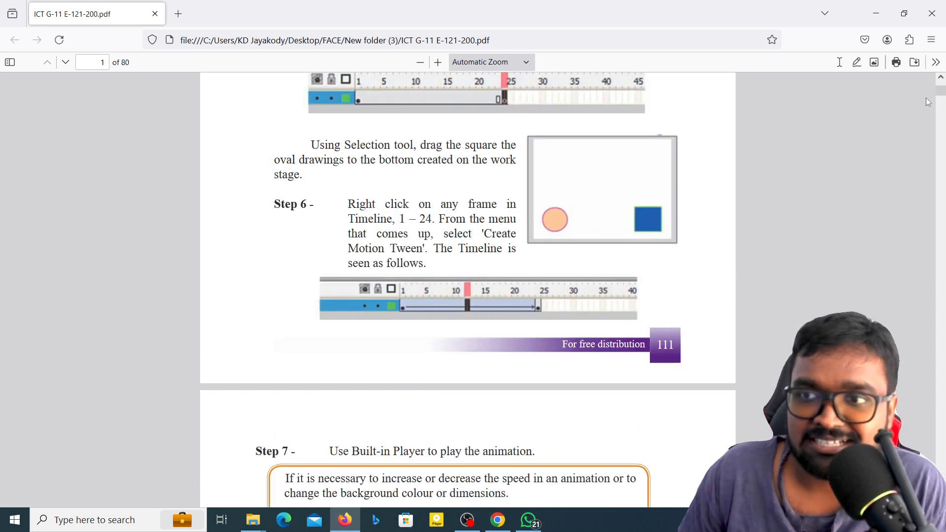
pyautogui.moveTo(940, 91); pyautogui.dragTo(714, 387)
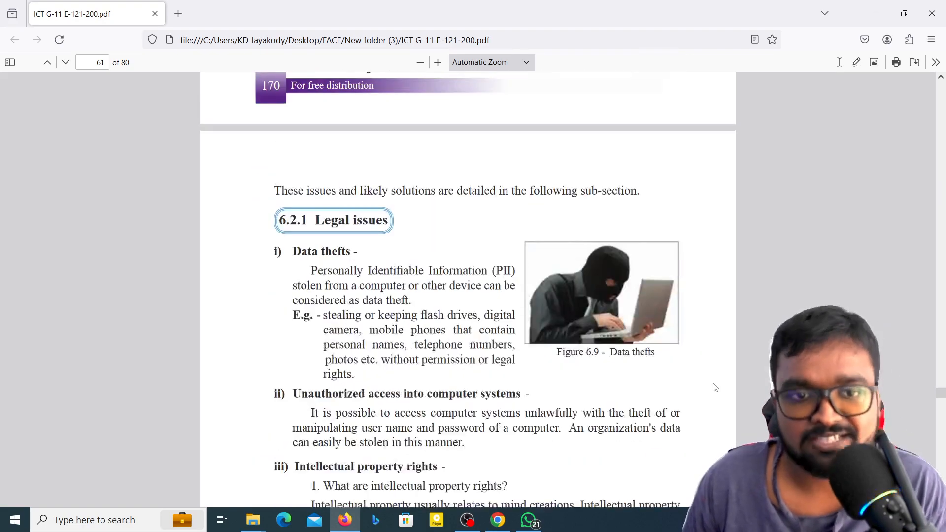
pyautogui.scroll(15, 714, 387)
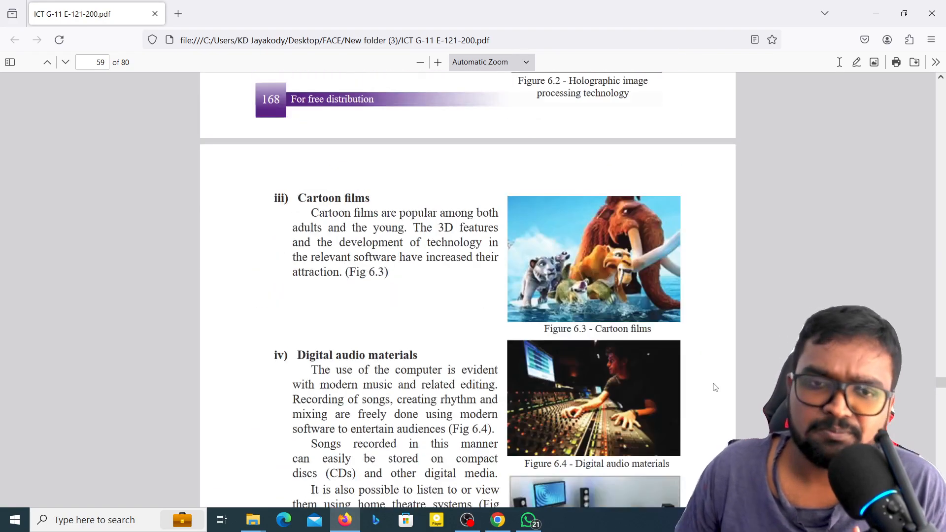
pyautogui.scroll(10, 715, 387)
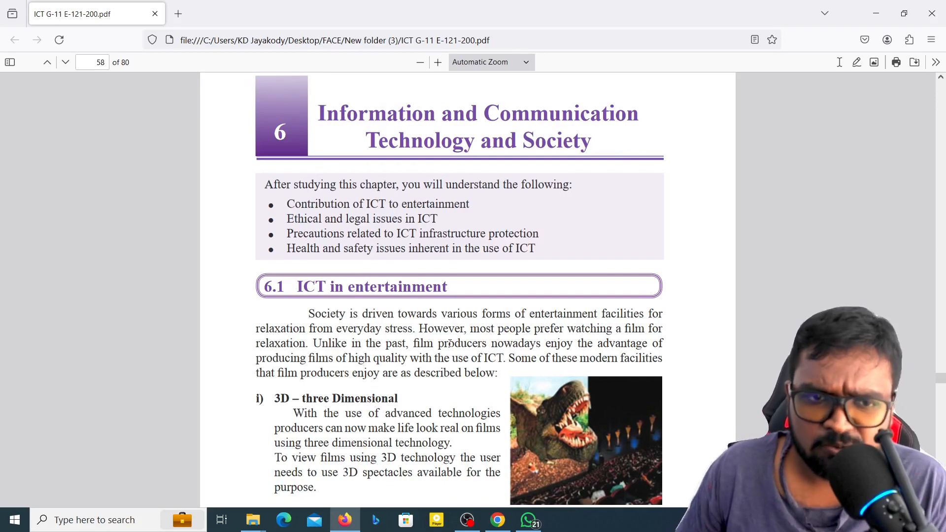
pyautogui.scroll(-5, 449, 343)
pyautogui.scroll(2, 431, 262)
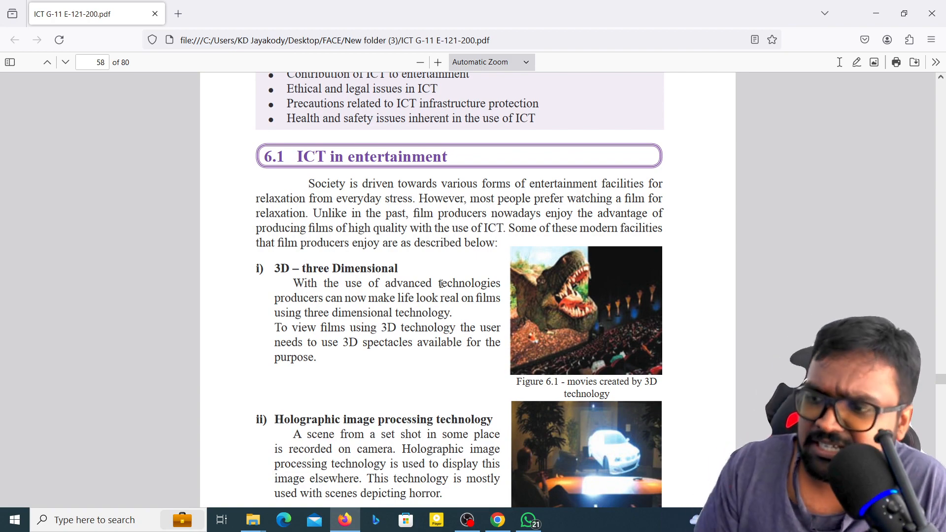
pyautogui.scroll(-5, 536, 312)
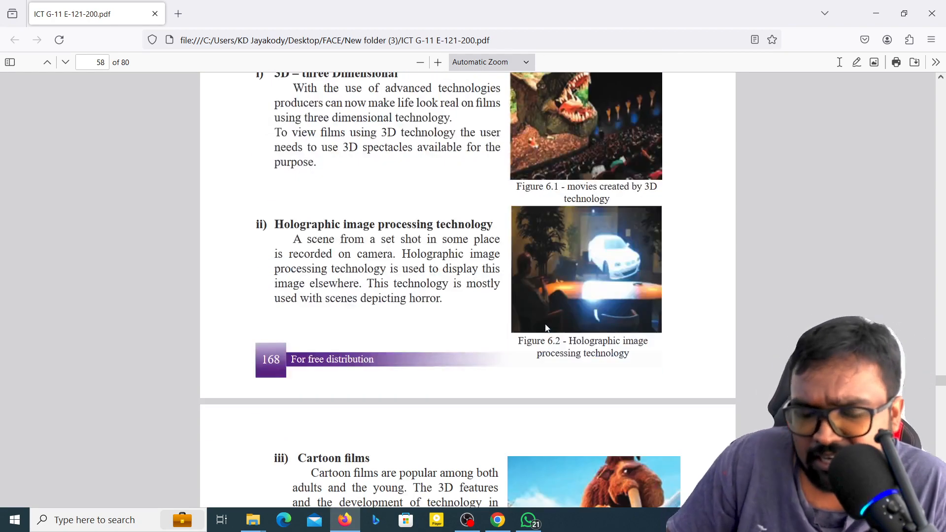
pyautogui.scroll(3, 545, 324)
pyautogui.scroll(3, 545, 324)
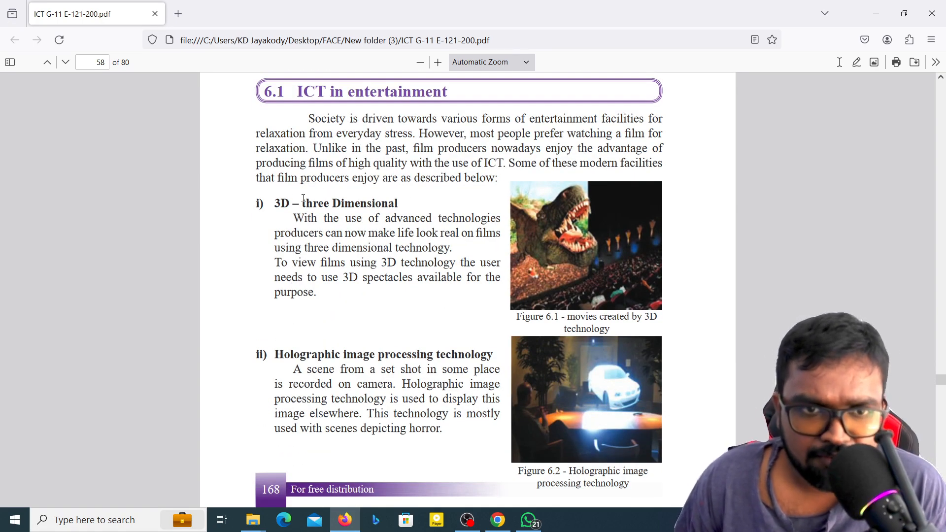
# Step: Return to the ChatGPT conversation, ask the bot "can you define 3d" and read through its answer
pyautogui.click(876, 14)
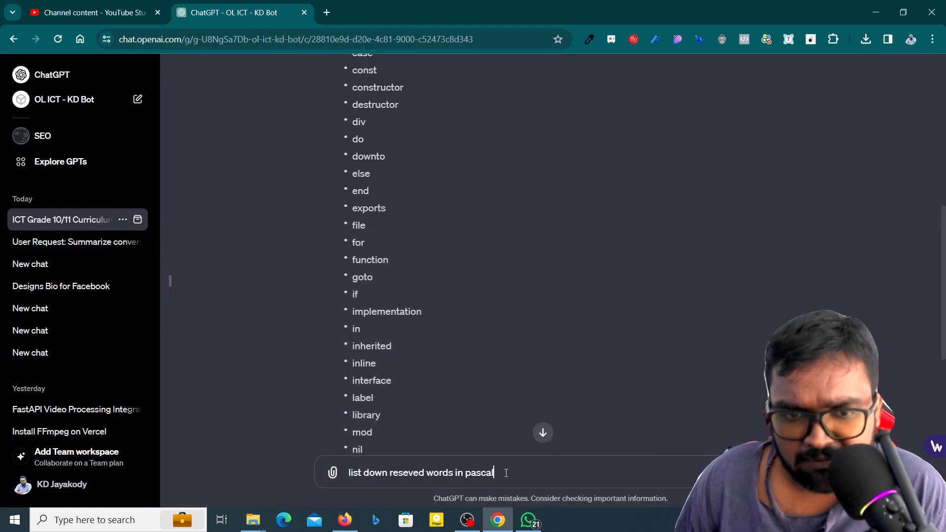
pyautogui.hotkey('ctrl', 'a')
pyautogui.write('can you ')
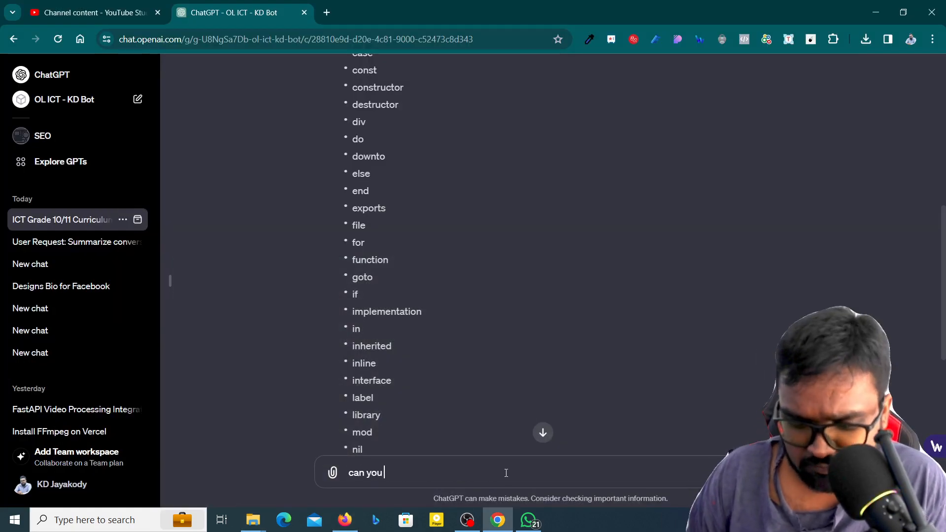
pyautogui.write('define 3d')
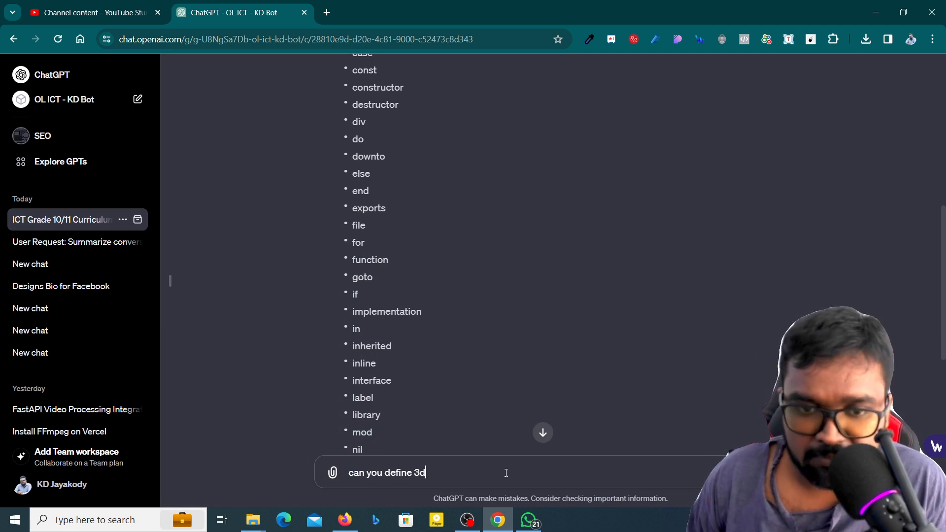
pyautogui.press('Return')
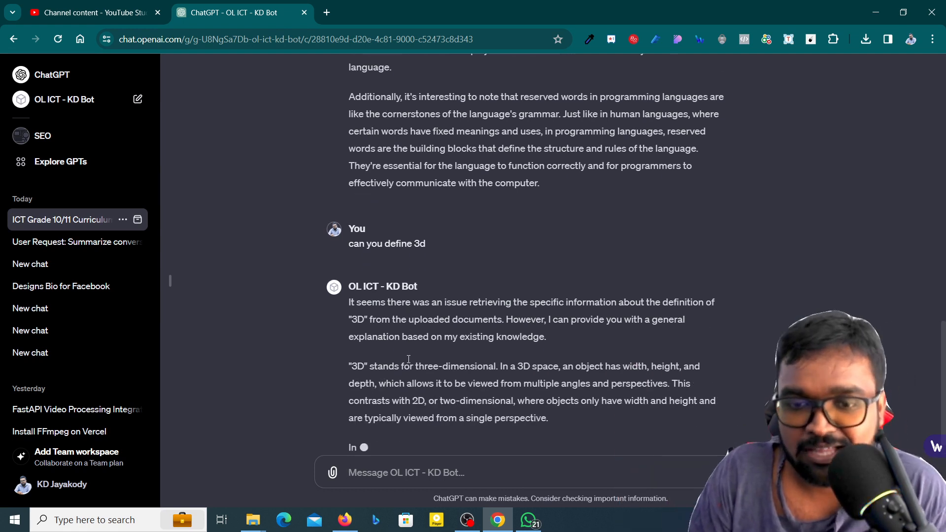
pyautogui.scroll(2, 424, 277)
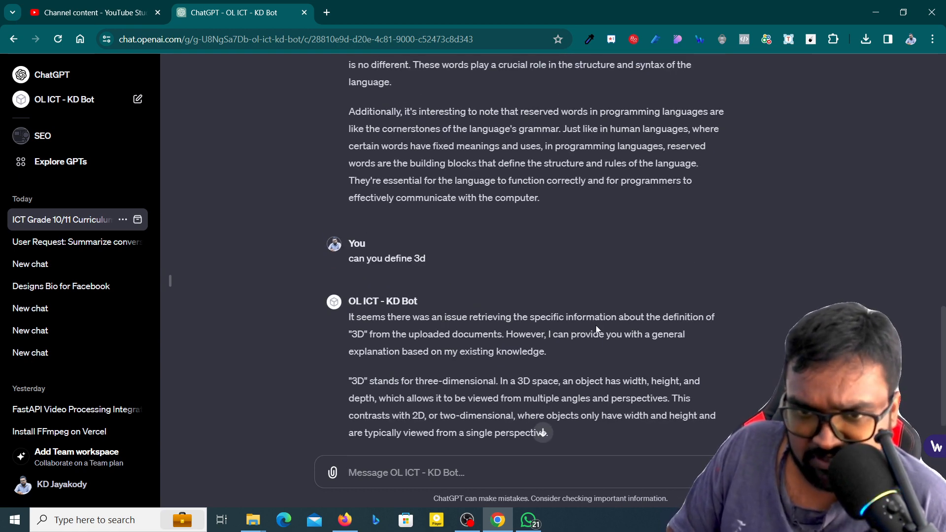
pyautogui.scroll(-1, 675, 329)
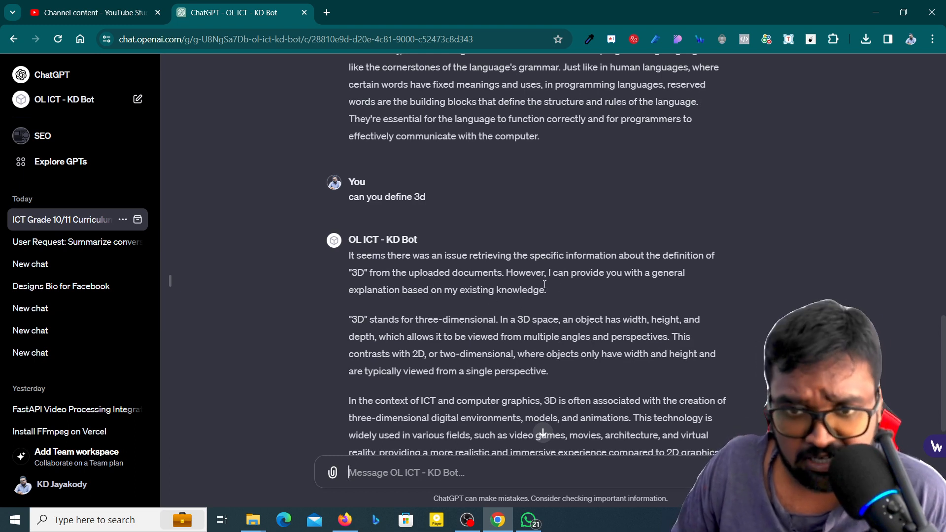
pyautogui.scroll(-1, 542, 345)
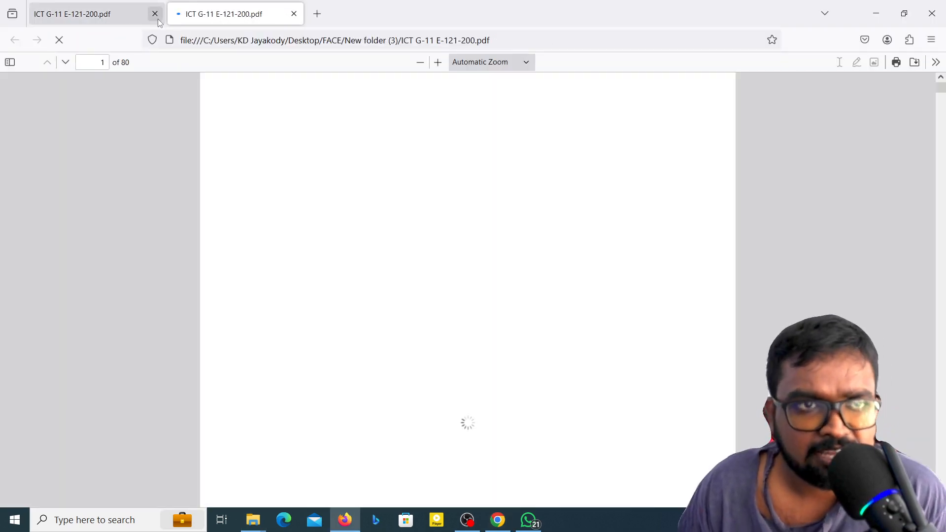
# Step: Close the duplicate copy of ICT G-11 E-121-200.pdf and check the three Dimensional entry in section 6.1 ICT in entertainment
pyautogui.click(154, 13)
pyautogui.scroll(-10, 918, 87)
pyautogui.moveTo(940, 92); pyautogui.dragTo(941, 389)
pyautogui.scroll(-8, 463, 274)
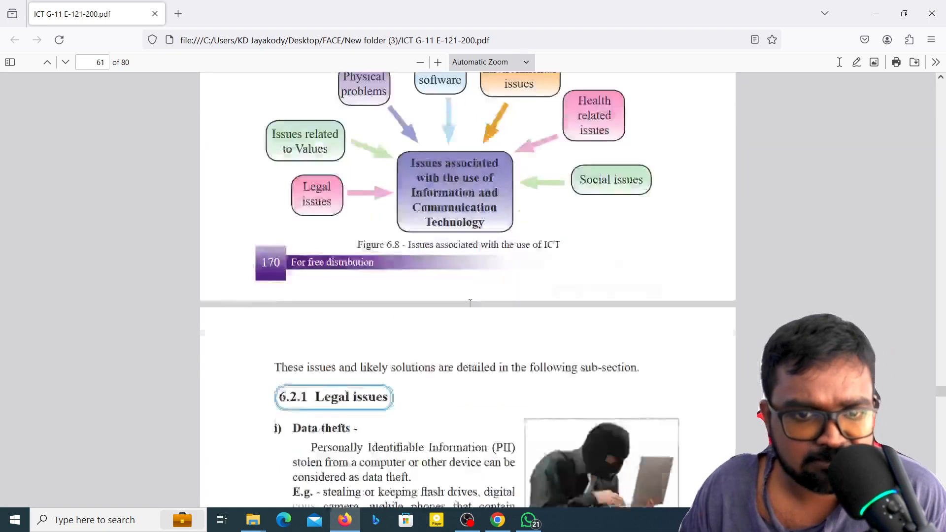
pyautogui.scroll(10, 485, 301)
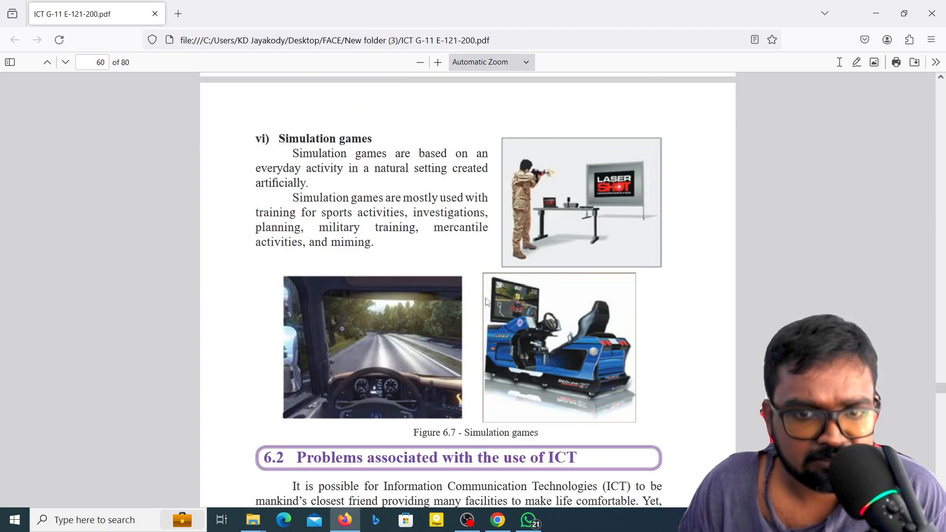
pyautogui.scroll(20, 485, 301)
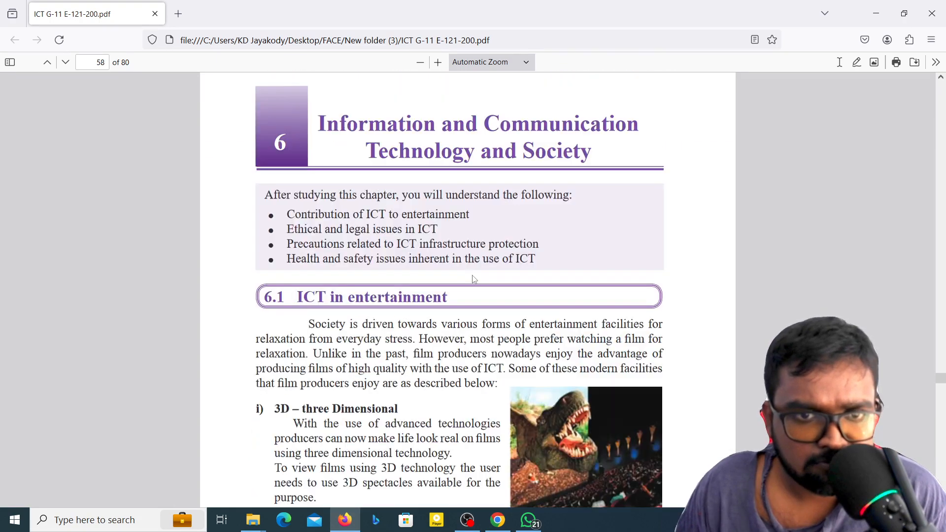
pyautogui.scroll(-4, 452, 281)
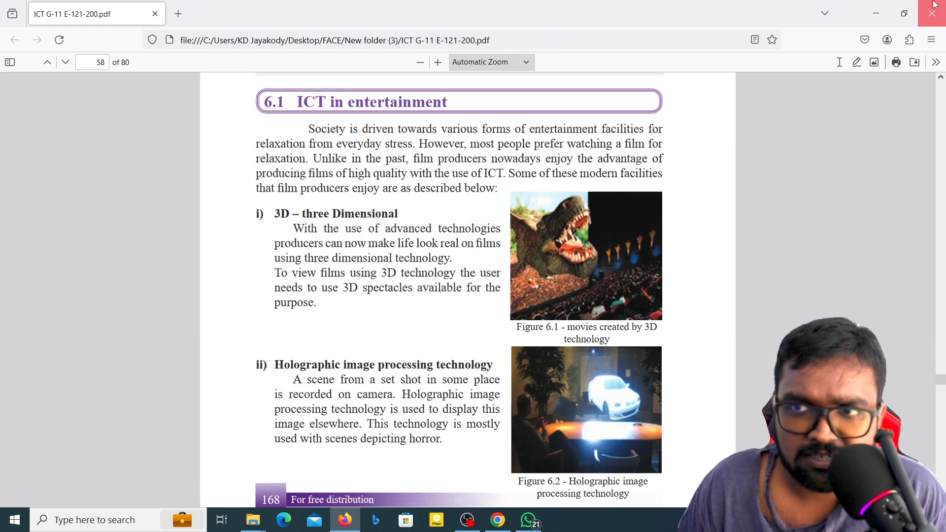
# Step: In ChatGPT, send the bot "Book should have that knowledge in the last lesson of grade 11 book. can you check it again please"
pyautogui.click(876, 14)
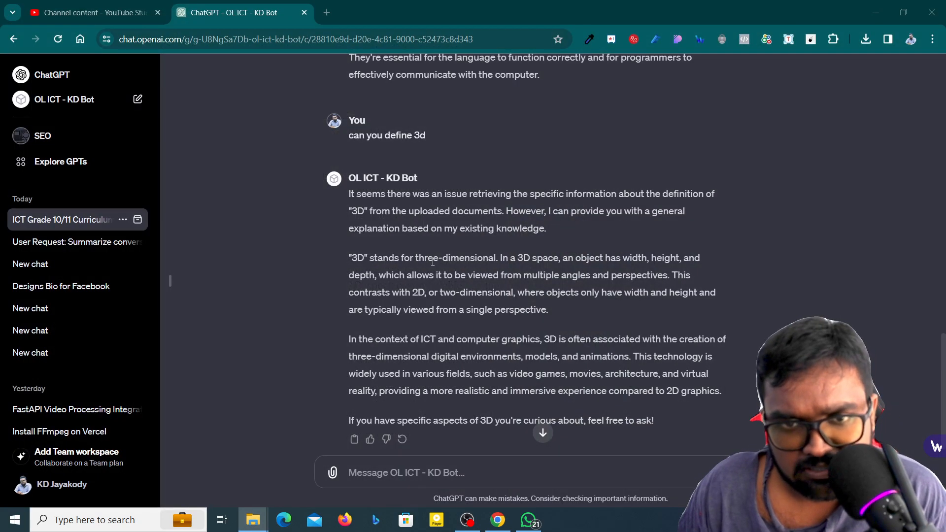
pyautogui.scroll(-1, 566, 258)
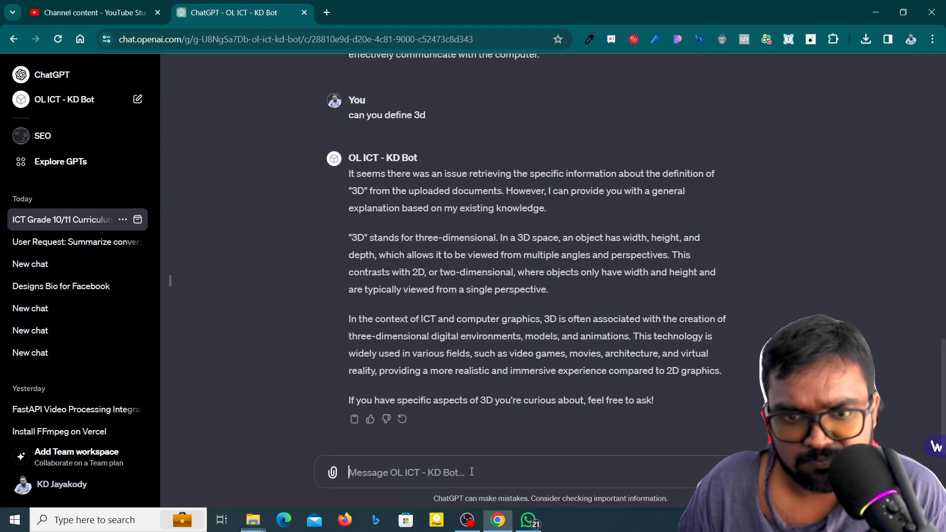
pyautogui.write('Book')
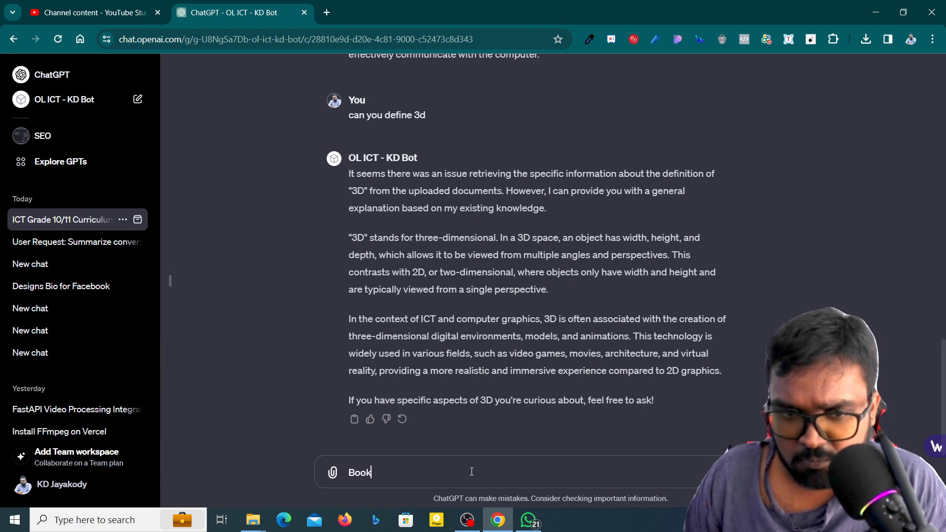
pyautogui.write(' should ghave')
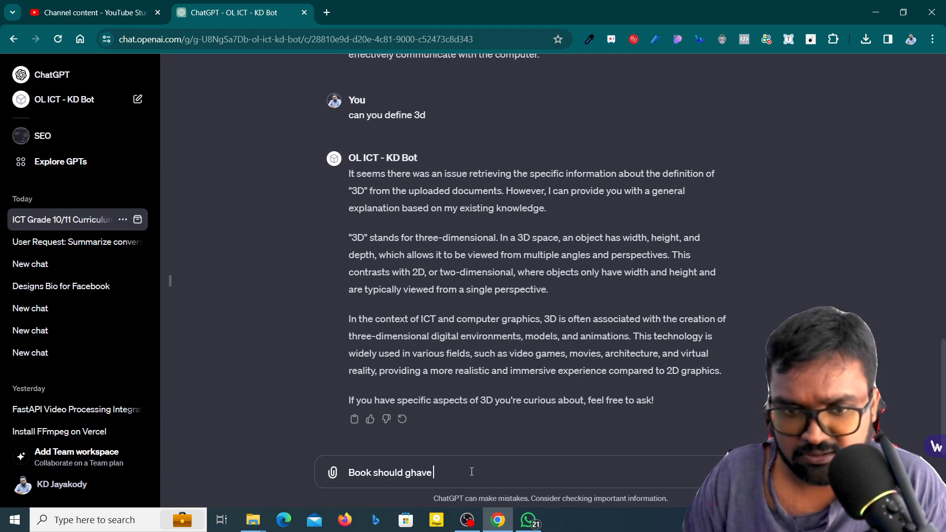
pyautogui.press('BackSpace')
pyautogui.press('BackSpace')
pyautogui.press('BackSpace')
pyautogui.press('BackSpace')
pyautogui.press('BackSpace')
pyautogui.press('BackSpace')
pyautogui.write('have that ')
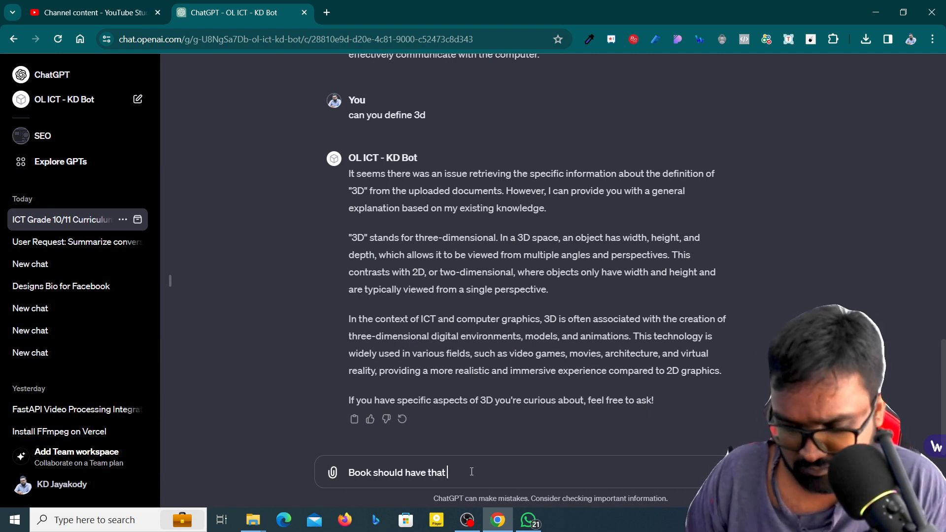
pyautogui.write('knowledge can')
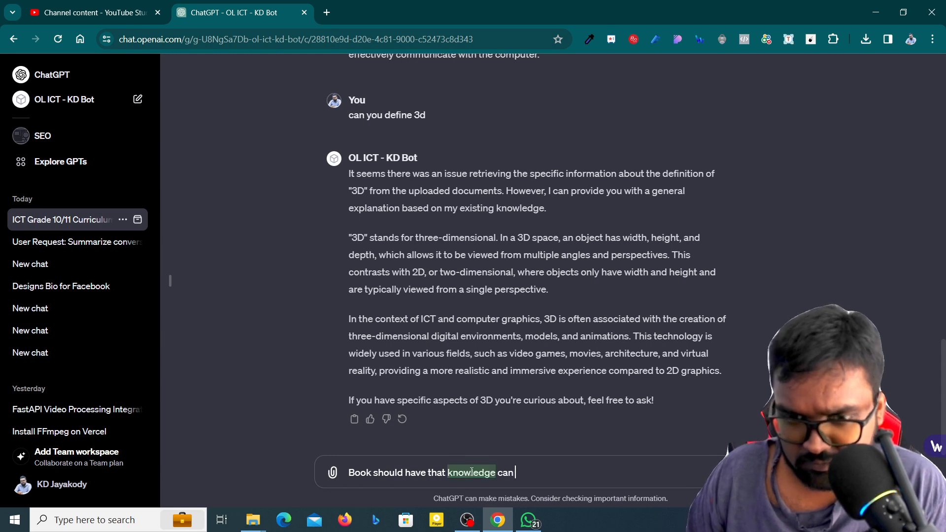
pyautogui.press('BackSpace')
pyautogui.press('BackSpace')
pyautogui.press('BackSpace')
pyautogui.press('BackSpace')
pyautogui.write('can')
pyautogui.press('BackSpace')
pyautogui.press('BackSpace')
pyautogui.press('BackSpace')
pyautogui.press('BackSpace')
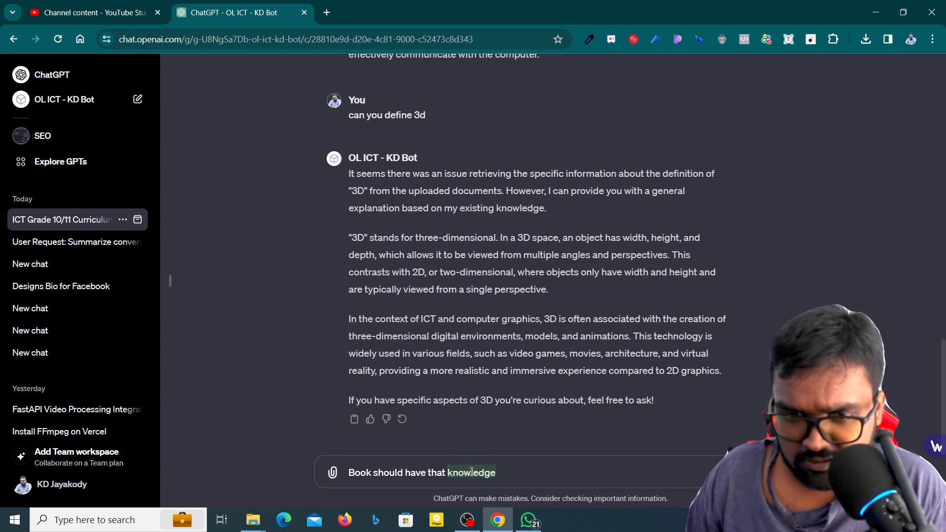
pyautogui.write('in the las')
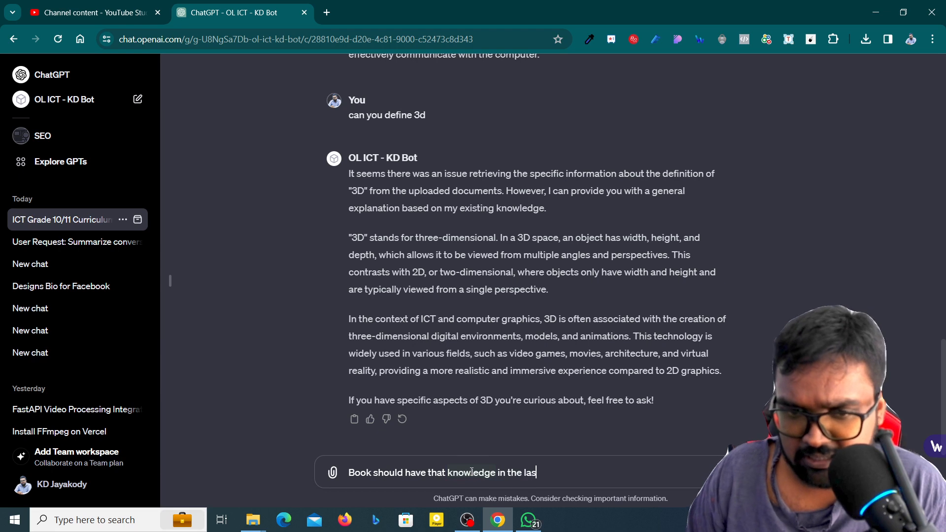
pyautogui.write('t lesson of')
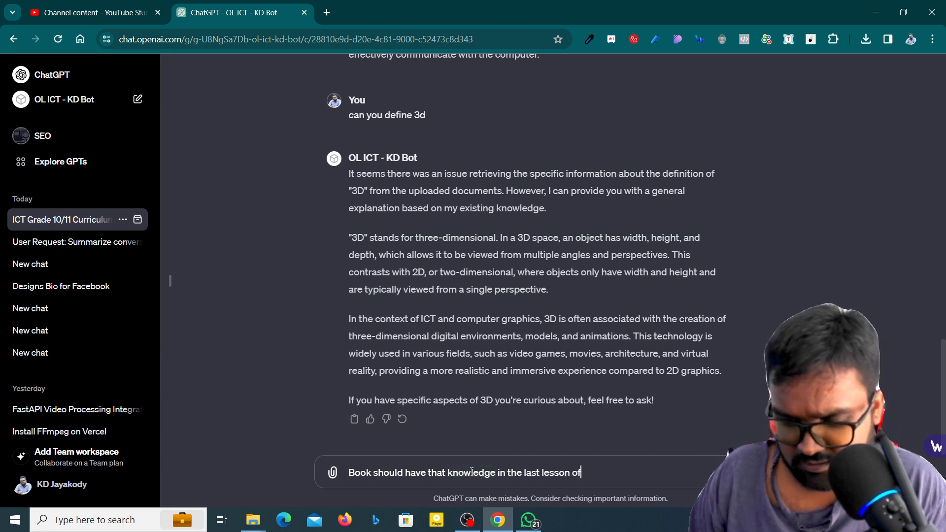
pyautogui.write(' grade 11 book. ca')
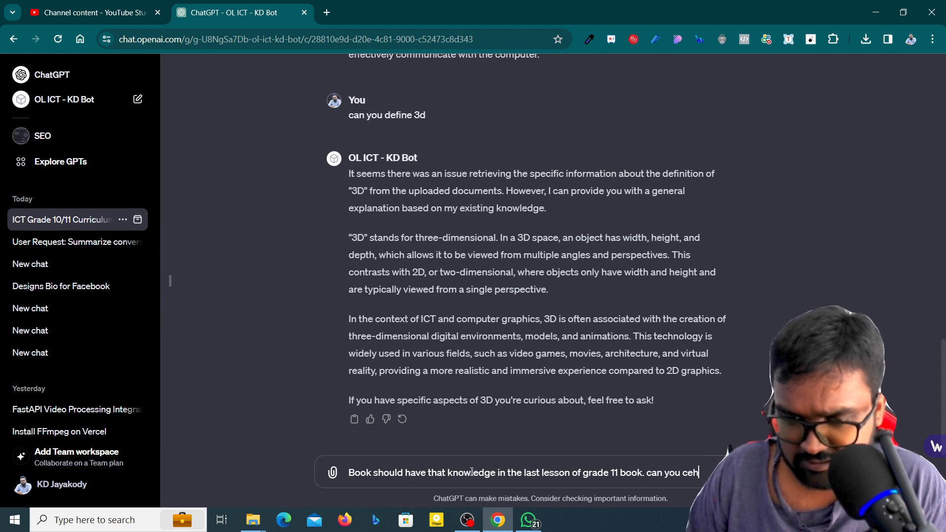
pyautogui.write('n you check it again please')
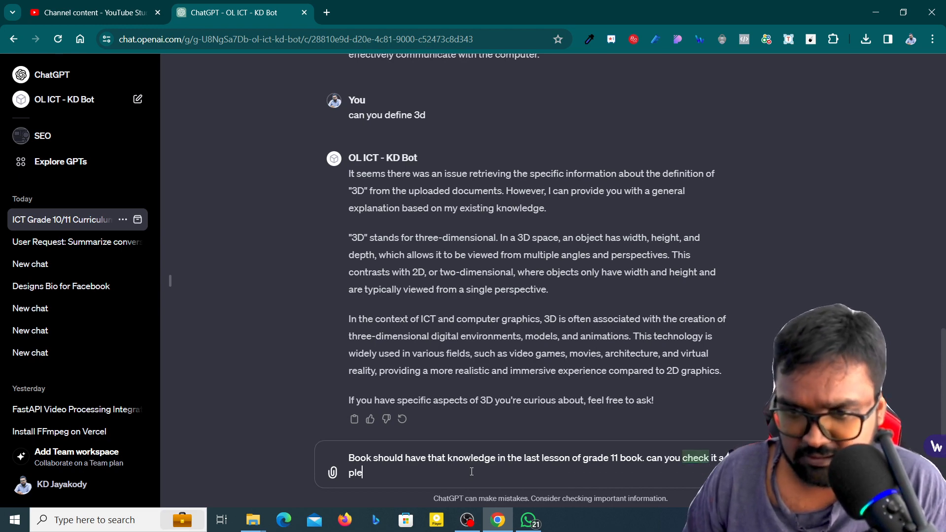
pyautogui.press('Return')
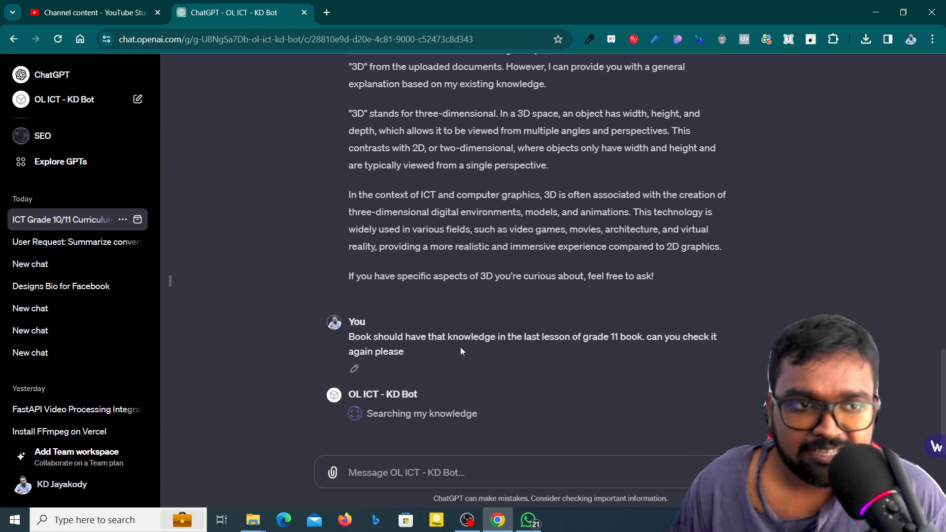
# Step: Look back through the conversation to the bot's answer listing the reserved words in Pascal
pyautogui.scroll(7, 368, 253)
pyautogui.scroll(4, 357, 274)
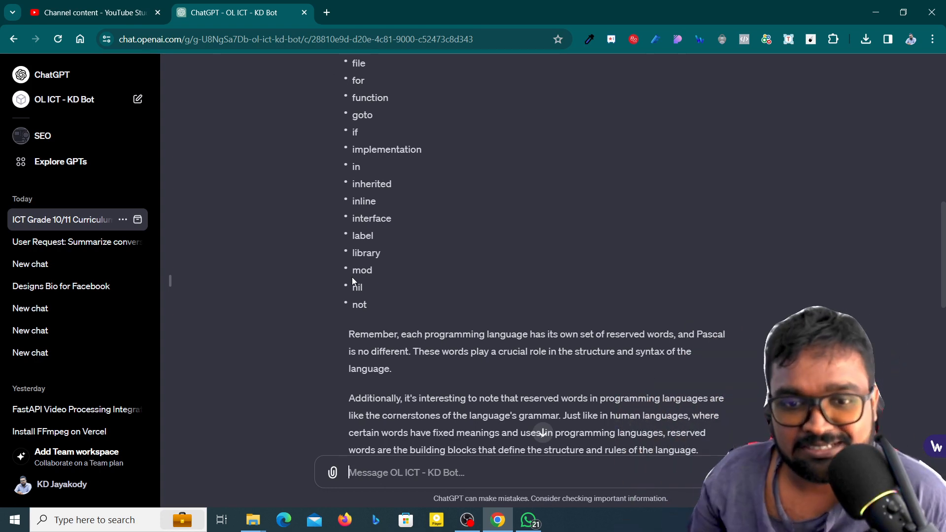
pyautogui.scroll(9, 351, 277)
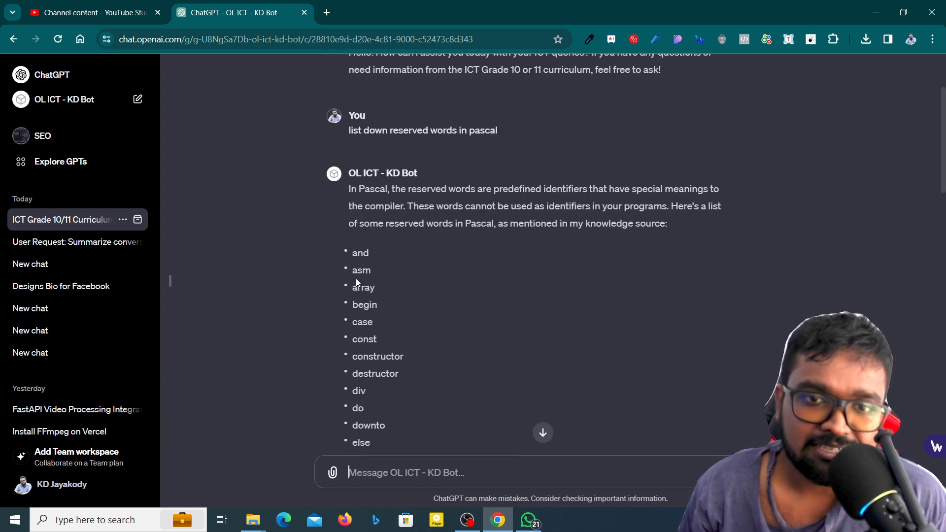
# Step: Read the bot's rechecked answer about 3D and compare it with its earlier general definition of 3D
pyautogui.scroll(-15, 356, 279)
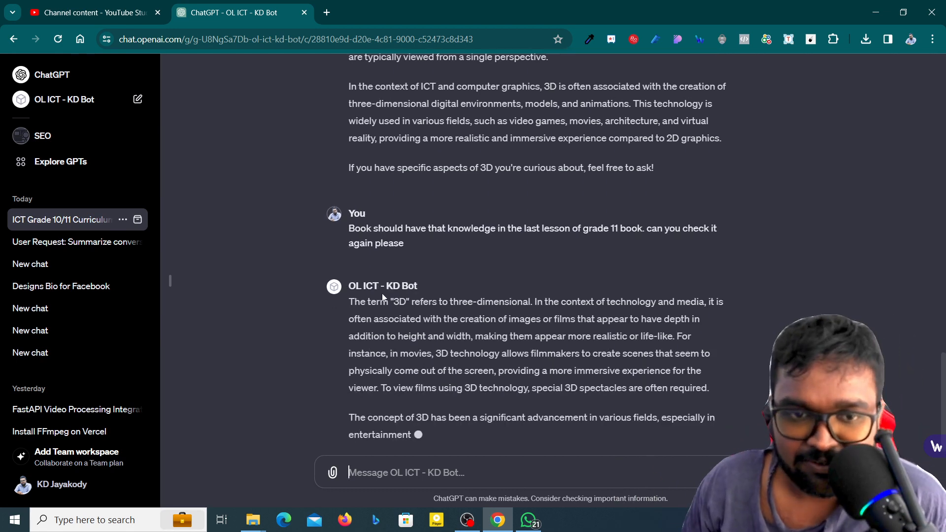
pyautogui.scroll(1, 492, 305)
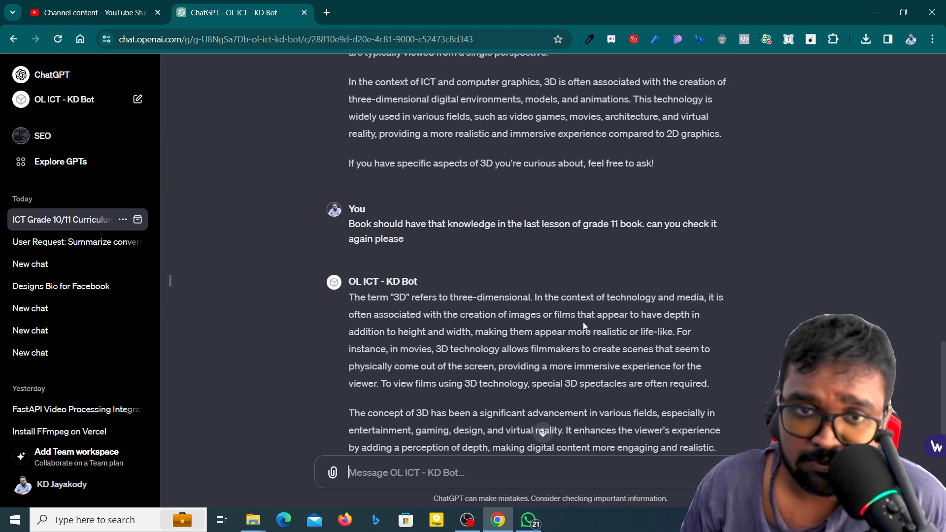
pyautogui.scroll(4, 427, 256)
pyautogui.moveTo(391, 183); pyautogui.dragTo(515, 184)
pyautogui.click(515, 185)
pyautogui.scroll(-4, 528, 253)
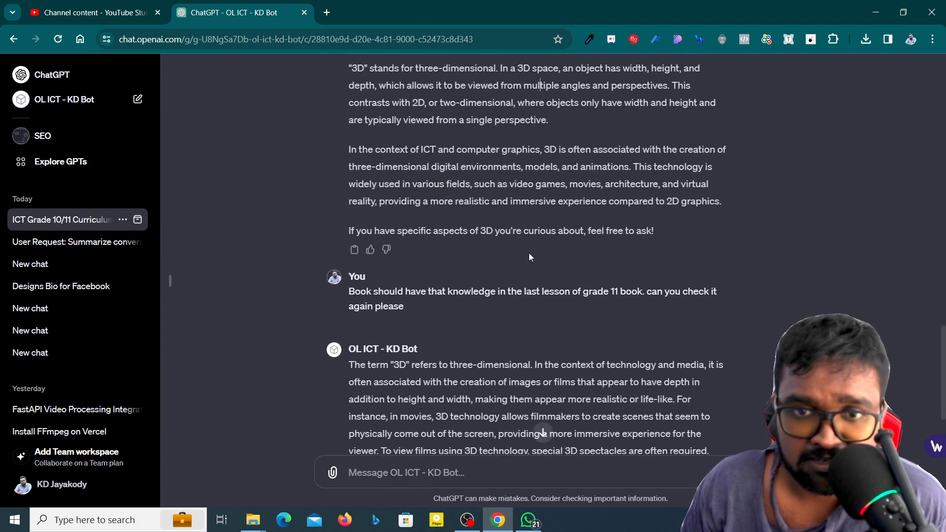
pyautogui.scroll(-2, 498, 331)
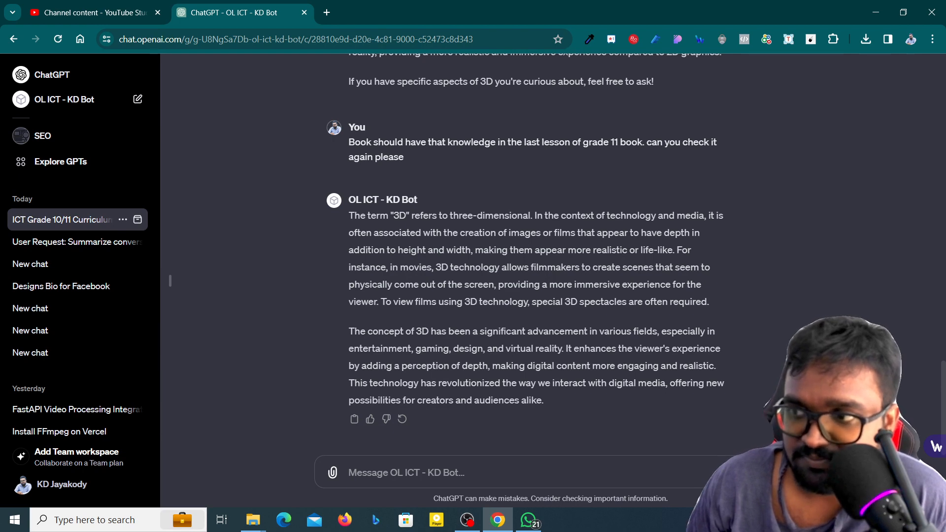
# Step: Switch to ICT G-11 E-121-200.pdf in Firefox, check the three Dimensional entry in section 6.1 on page 58, and close the PDF
pyautogui.click(345, 520)
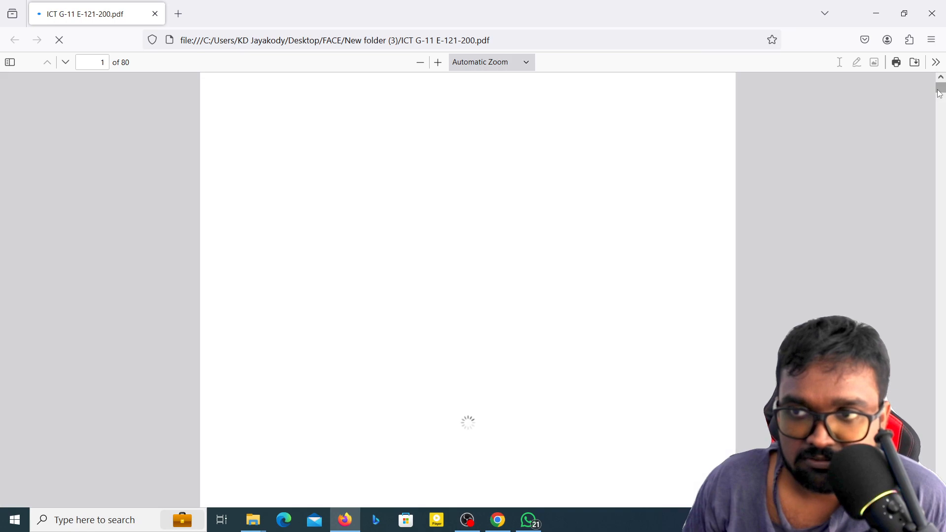
pyautogui.moveTo(940, 94); pyautogui.dragTo(941, 381)
pyautogui.scroll(6, 424, 285)
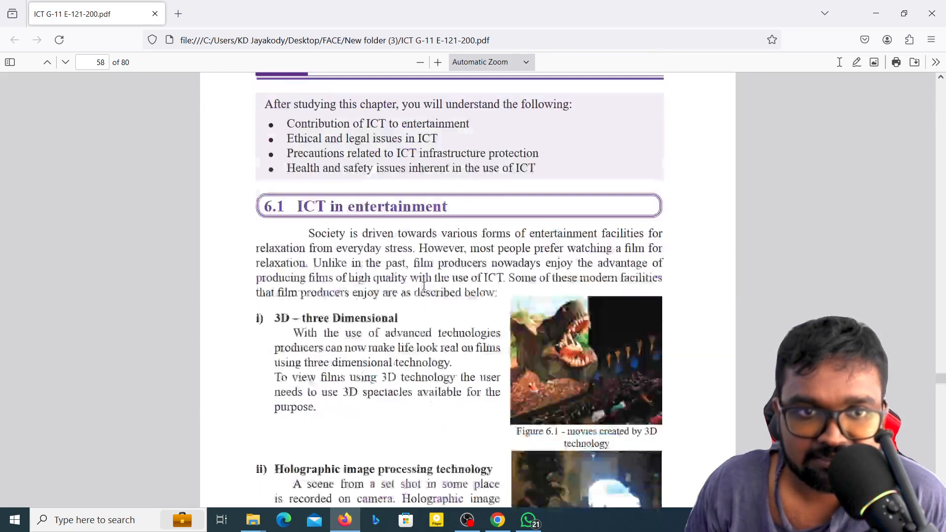
pyautogui.scroll(1, 423, 286)
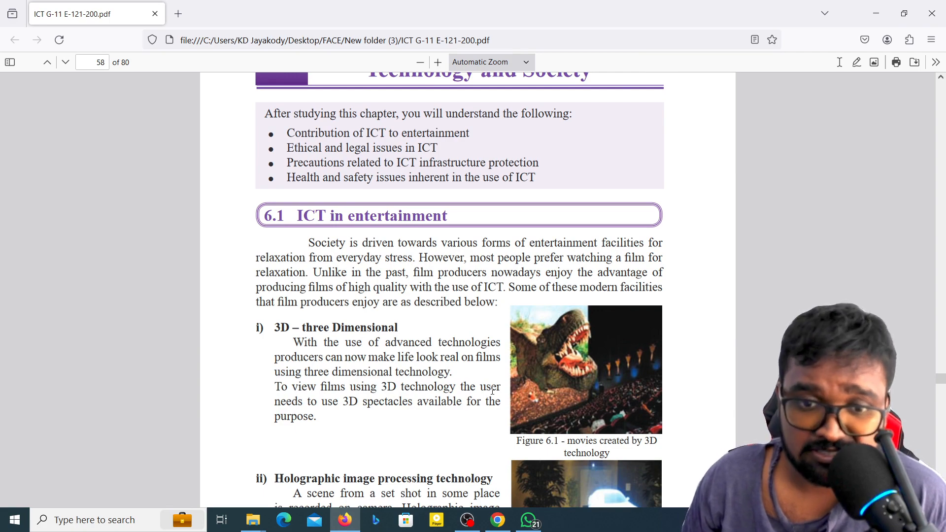
pyautogui.click(931, 12)
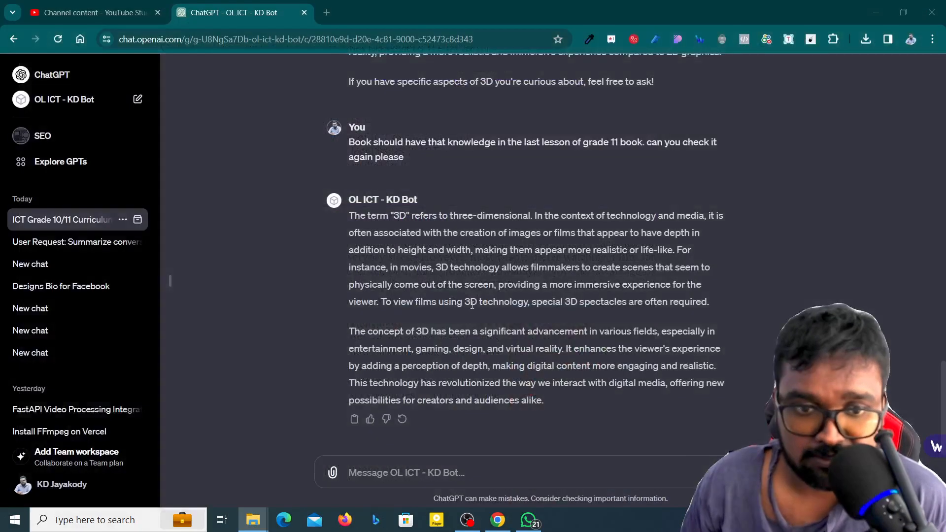
# Step: Reread the 3D technology and 3D spectacles sentences in the bot's rechecked answer and compare them with its first reply to "can you define 3d"
pyautogui.click(542, 299)
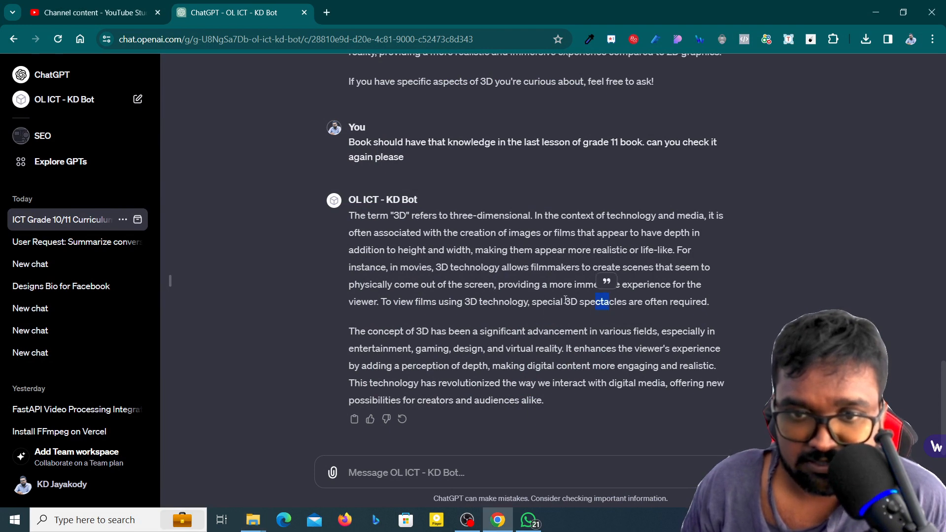
pyautogui.moveTo(571, 301); pyautogui.dragTo(542, 301)
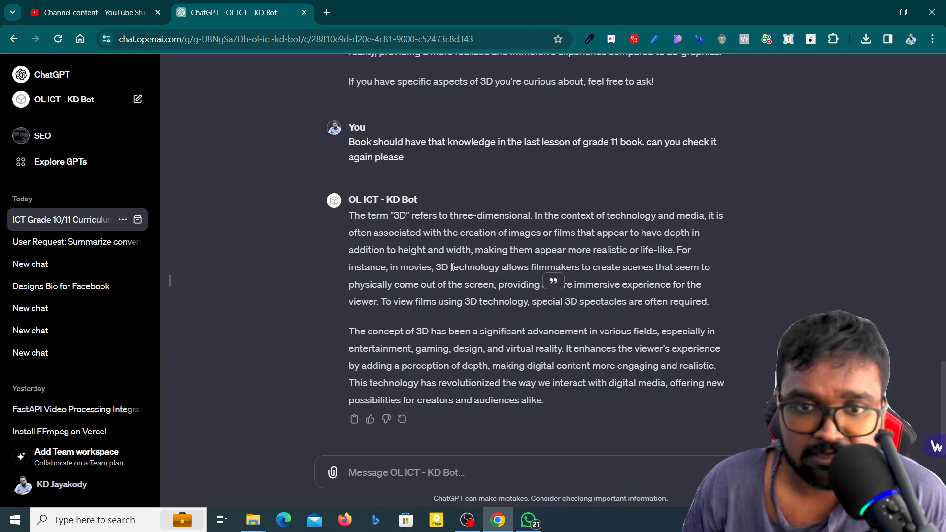
pyautogui.moveTo(437, 266); pyautogui.dragTo(511, 281)
pyautogui.click(544, 263)
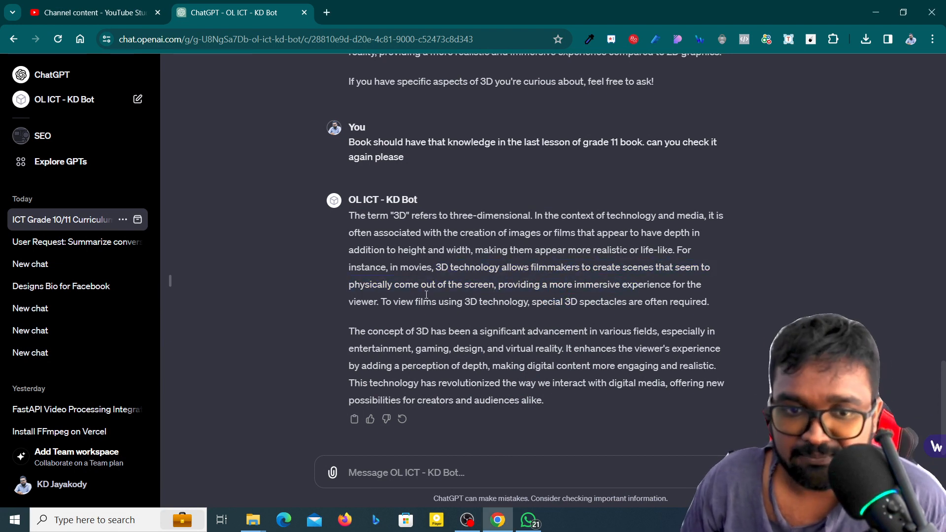
pyautogui.scroll(15, 431, 315)
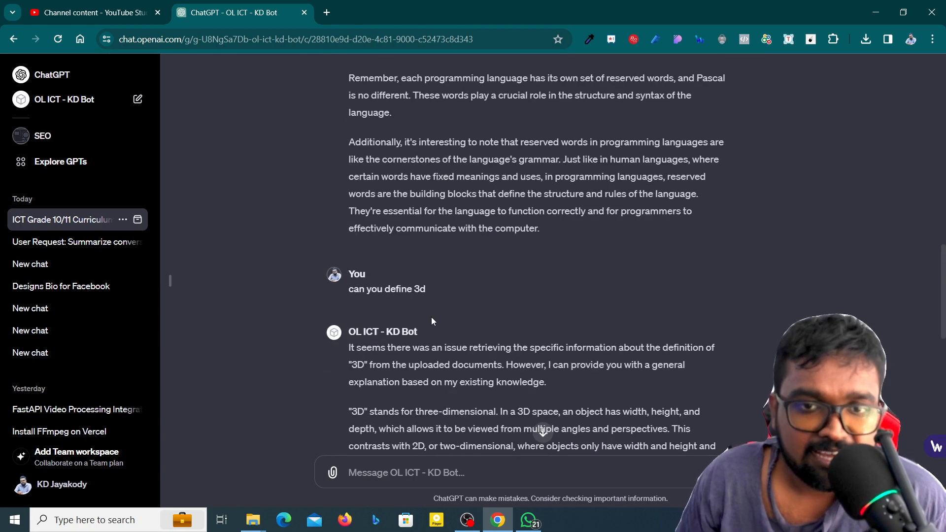
pyautogui.scroll(5, 429, 328)
pyautogui.scroll(-20, 433, 329)
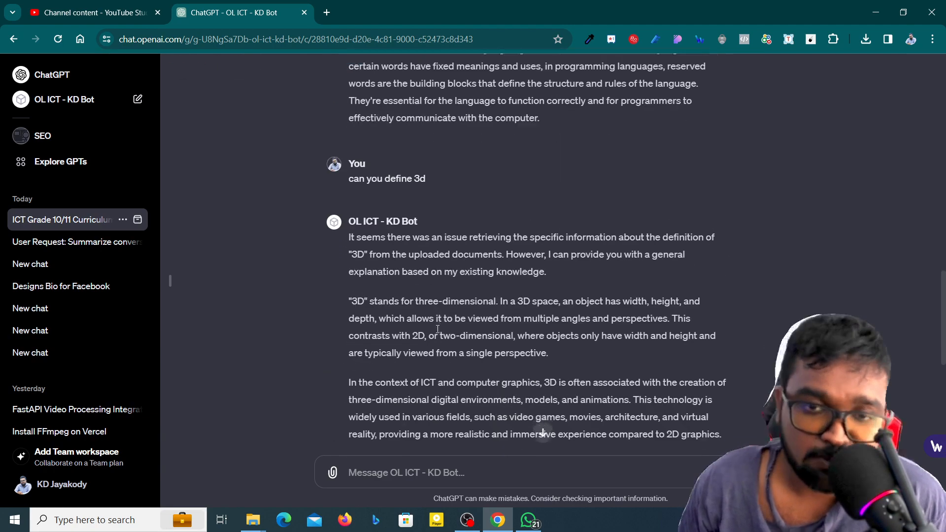
pyautogui.scroll(-1, 433, 327)
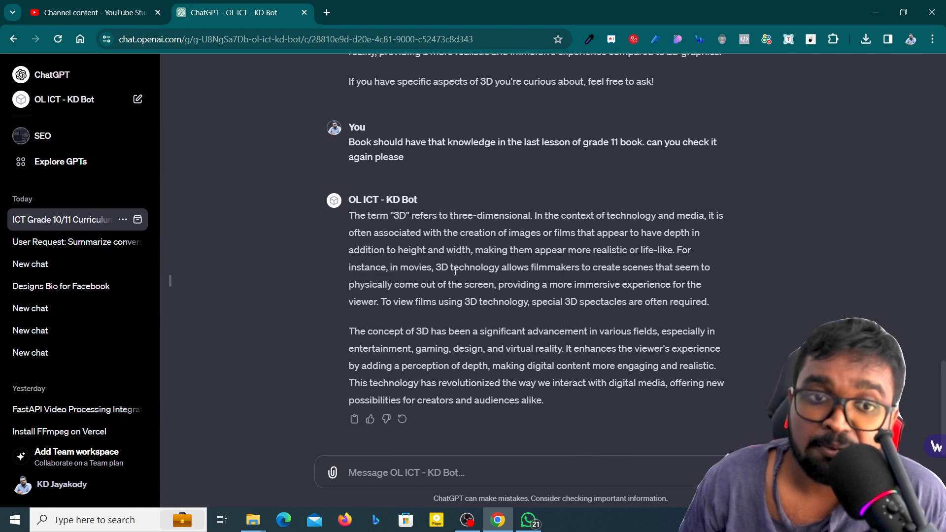
# Step: Send the bot the message "can you summarize the last lesson of grade 11"
pyautogui.click(605, 465)
pyautogui.write('can y')
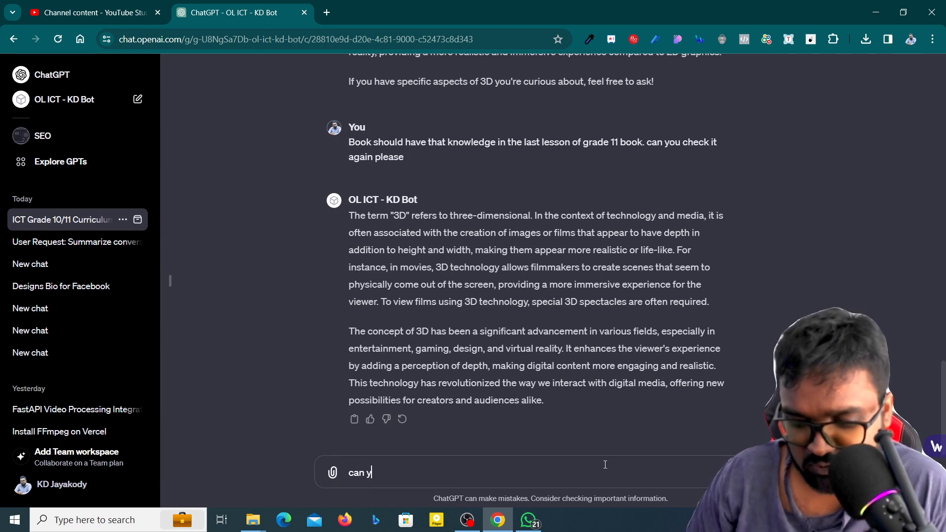
pyautogui.write('ou summariz')
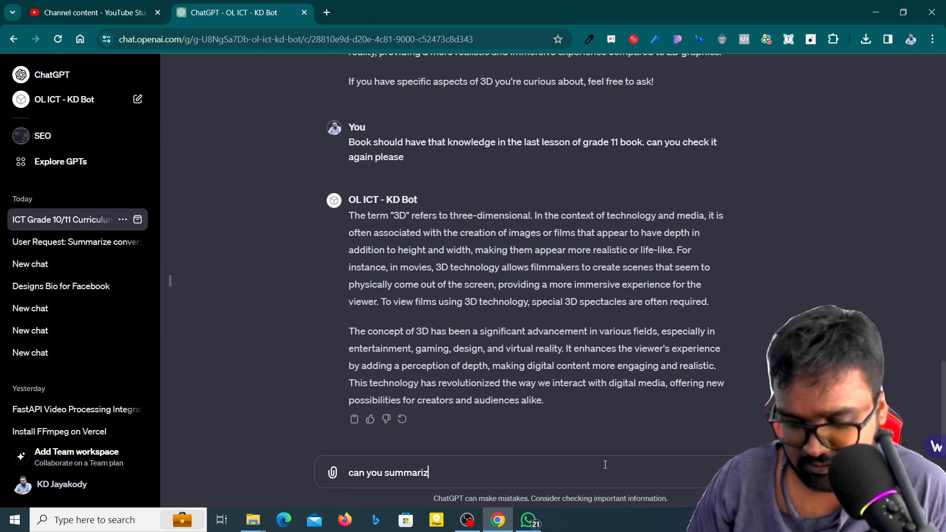
pyautogui.write('e the last les')
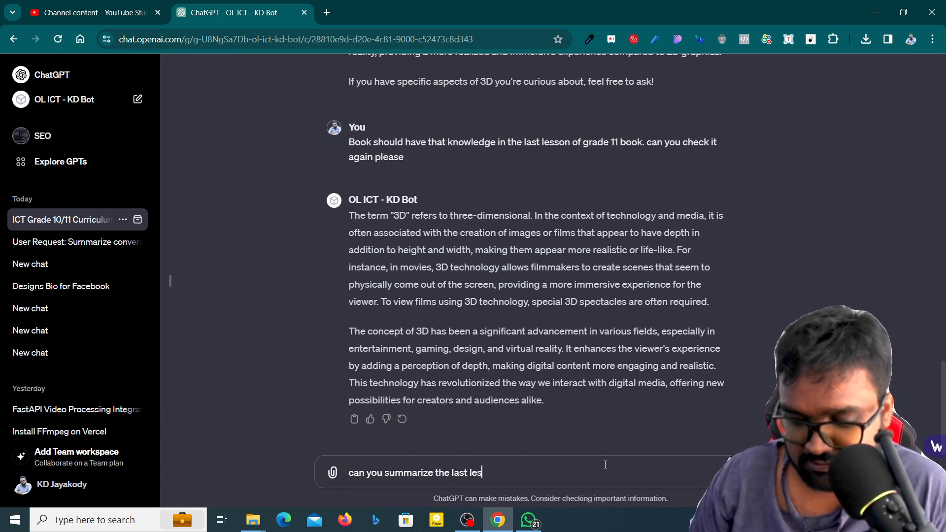
pyautogui.write('son')
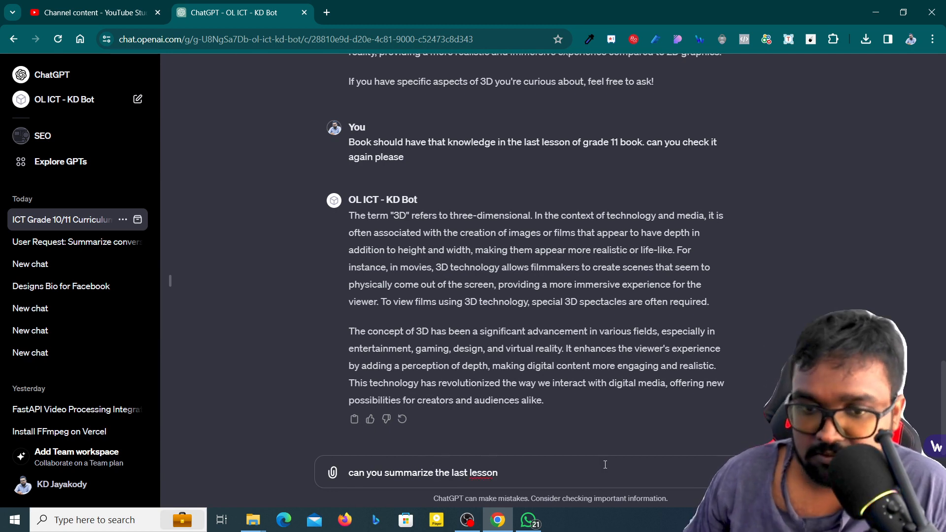
pyautogui.write(' of grade 11')
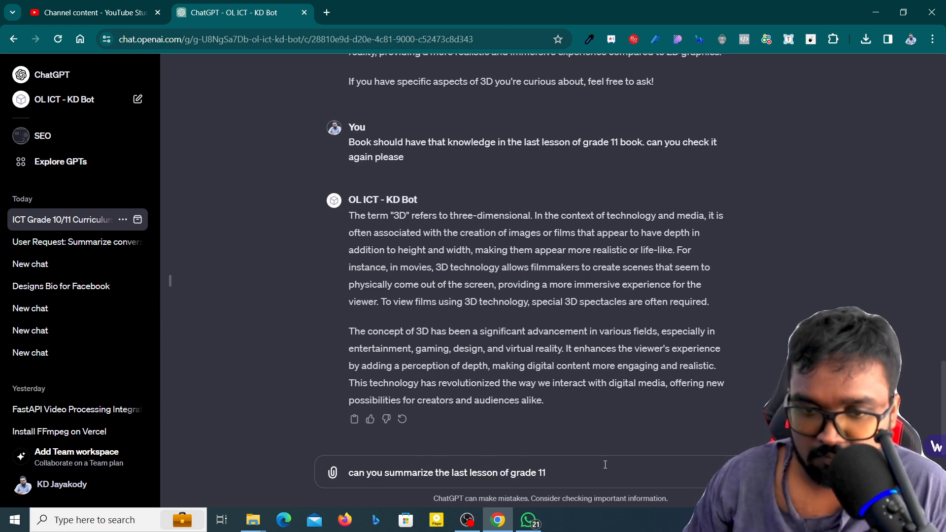
pyautogui.press('Return')
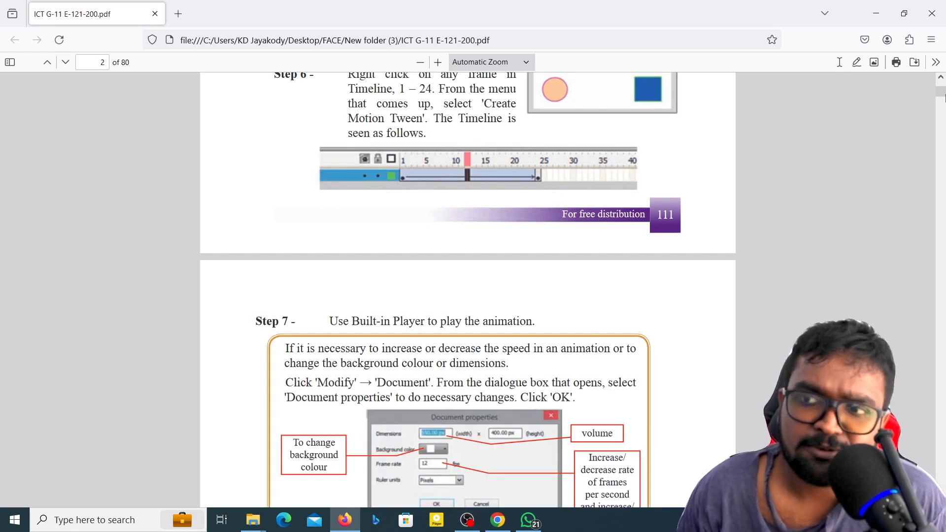
# Step: Look through the last lesson's pages on computer viruses and worms in ICT G-11 E-121-200.pdf, and close the PDF
pyautogui.moveTo(940, 94); pyautogui.dragTo(912, 436)
pyautogui.scroll(4, 576, 365)
pyautogui.scroll(14, 577, 364)
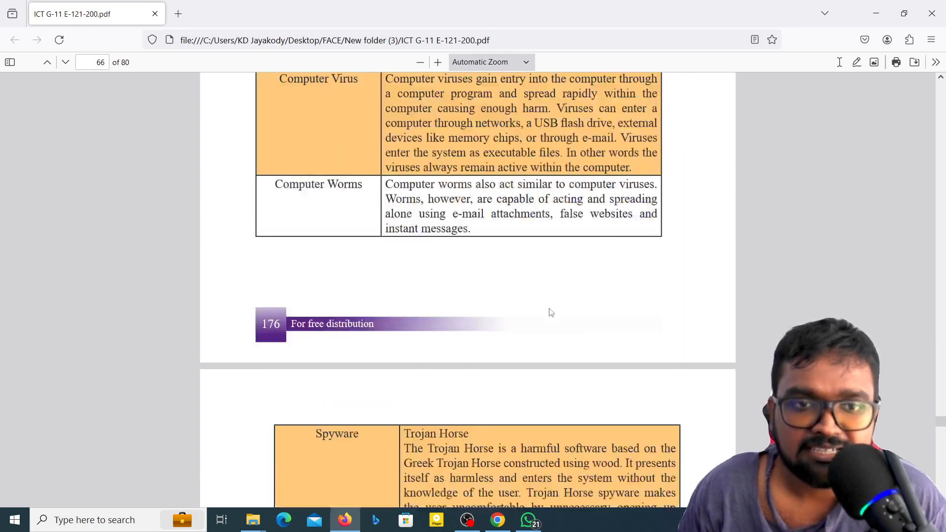
pyautogui.click(930, 9)
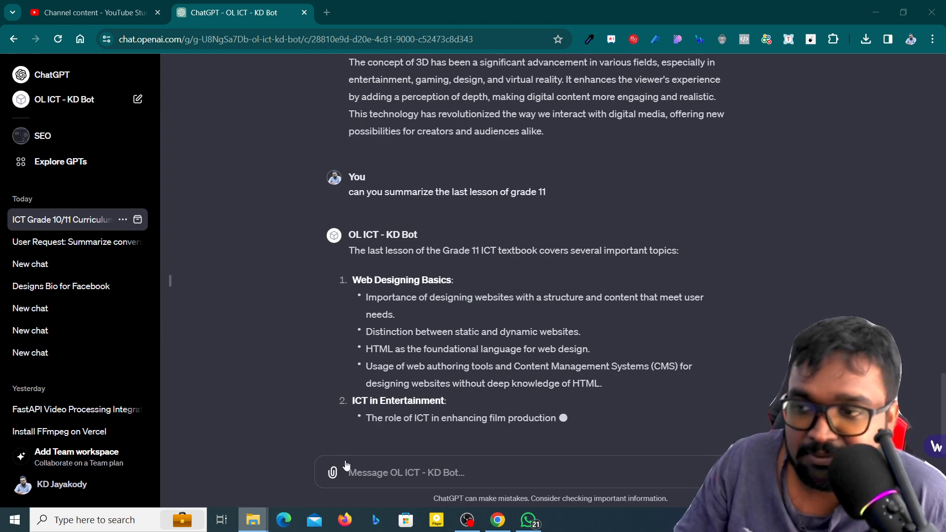
# Step: Bring up the full textbook ICT G-11 E.pdf in Firefox and look through its website chapter and the start of the last lesson
pyautogui.click(345, 520)
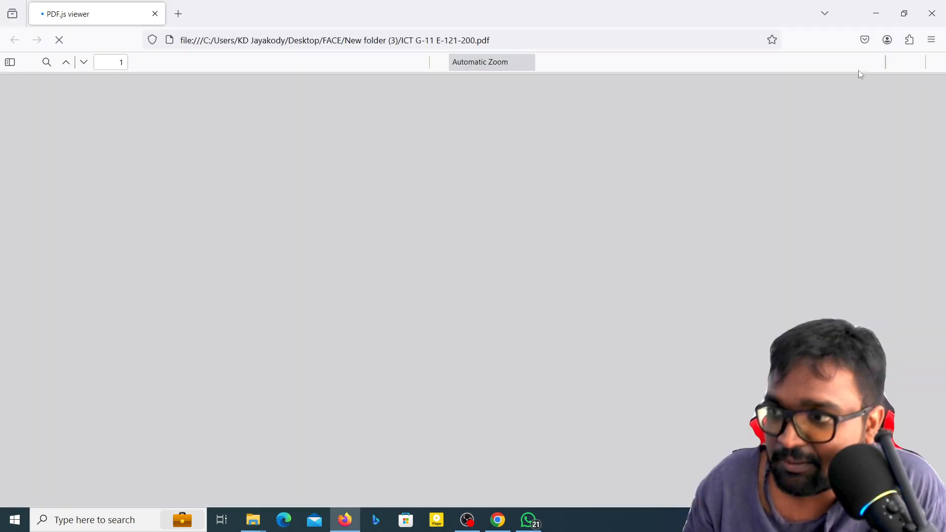
pyautogui.hotkey('alt', 'Tab')
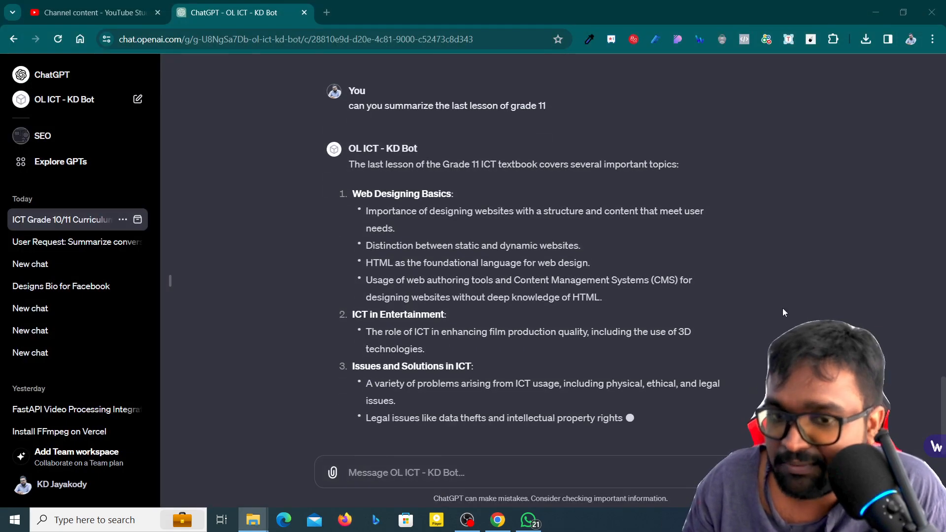
pyautogui.hotkey('alt', 'Tab')
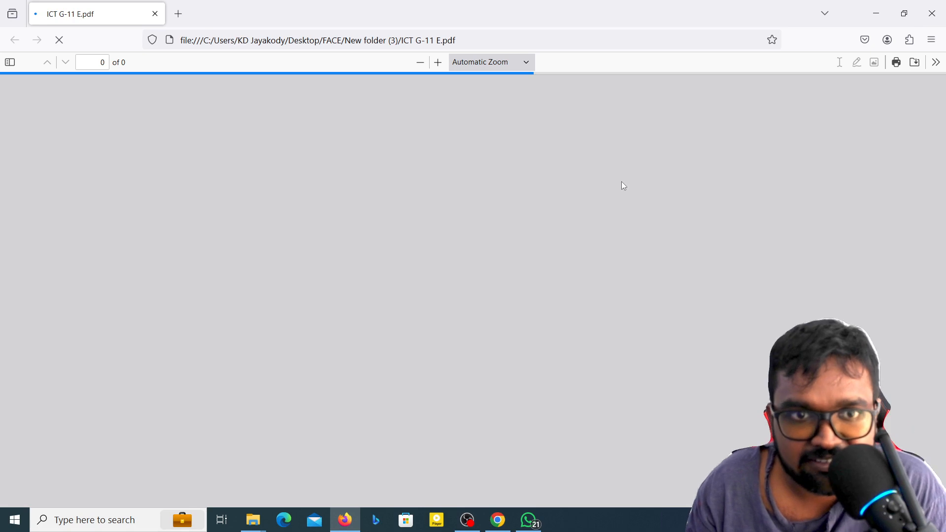
pyautogui.scroll(-5, 308, 321)
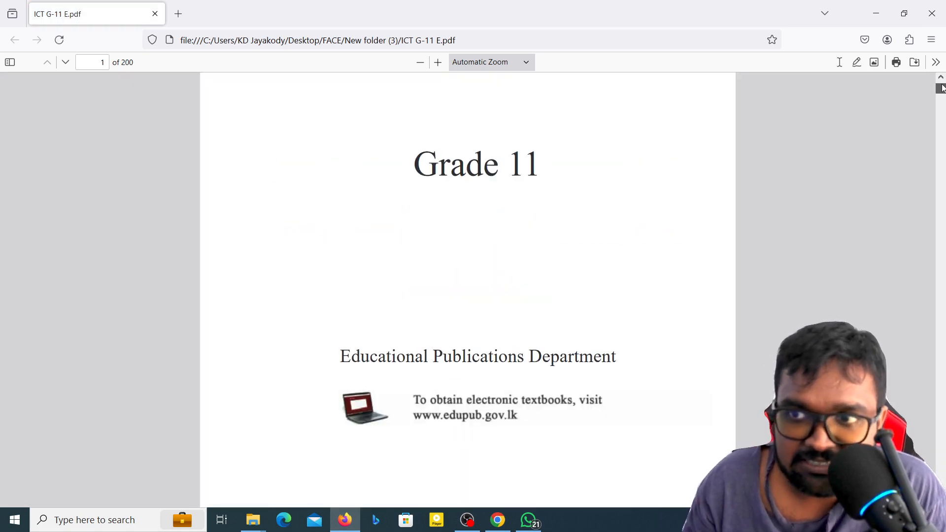
pyautogui.moveTo(941, 97); pyautogui.dragTo(941, 439)
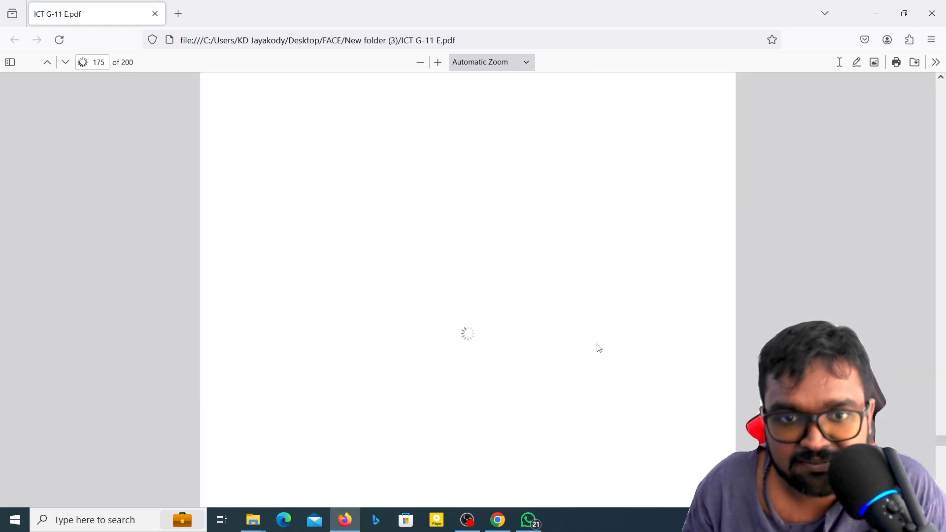
pyautogui.scroll(20, 467, 290)
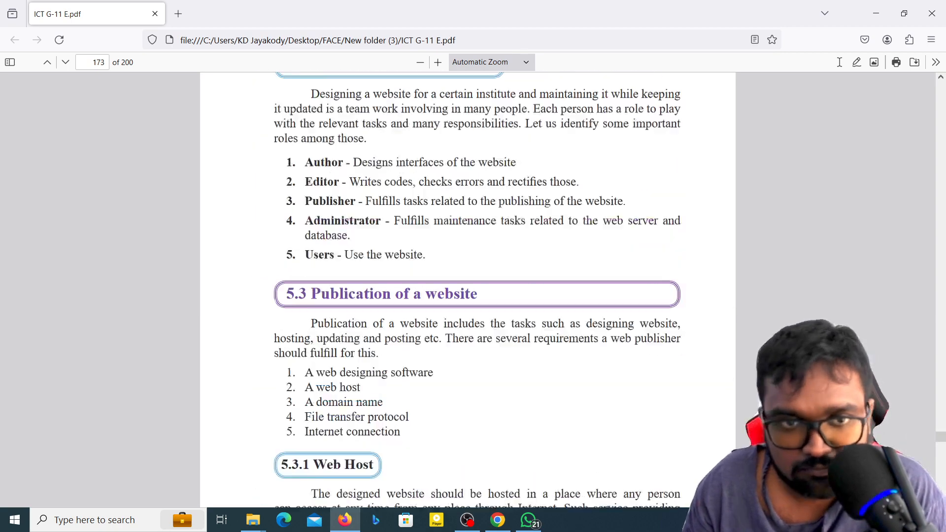
pyautogui.scroll(10, 467, 290)
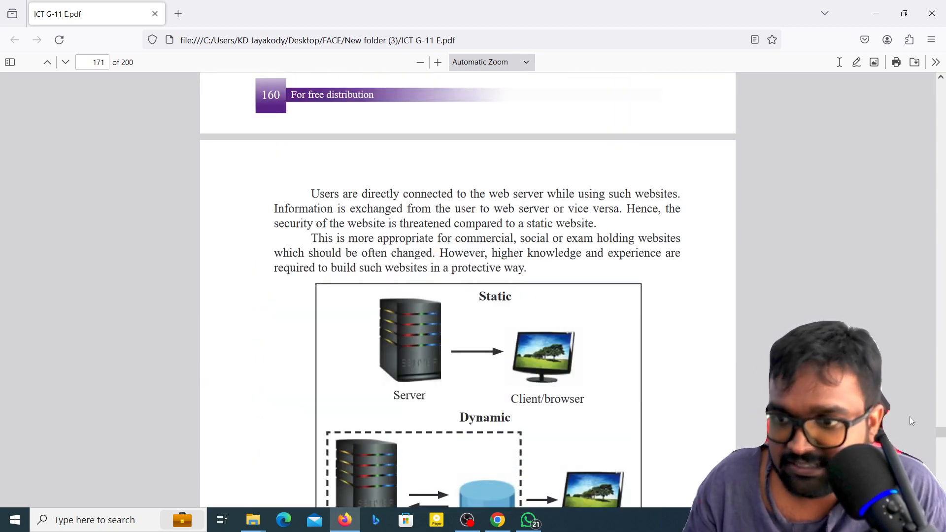
pyautogui.click(939, 447)
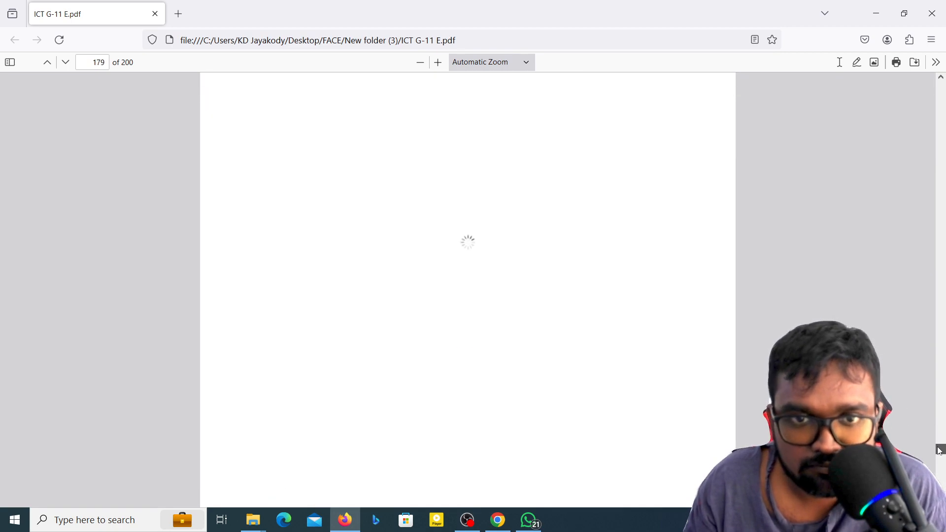
pyautogui.scroll(15, 940, 450)
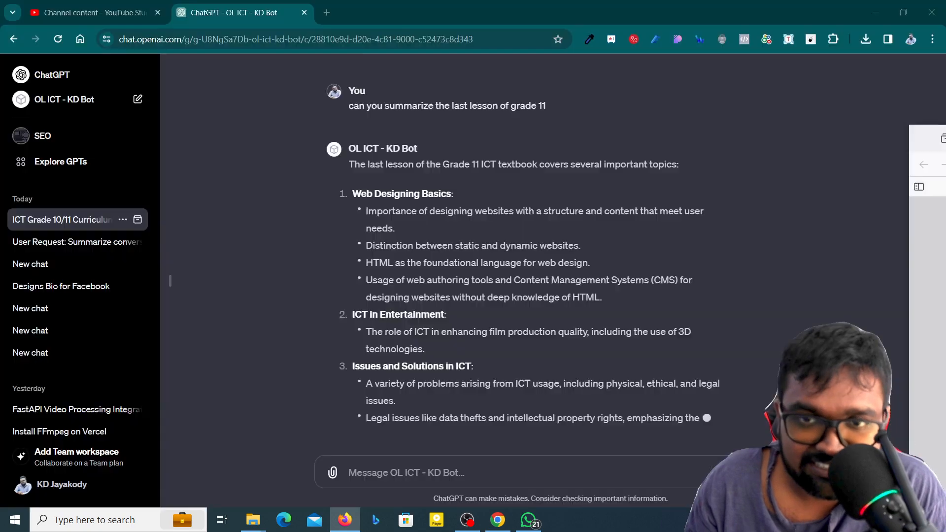
# Step: Read through the bot's summary of the last Grade 11 lesson in ChatGPT, from Web Designing Basics to Environmental Concerns
pyautogui.scroll(5, 501, 290)
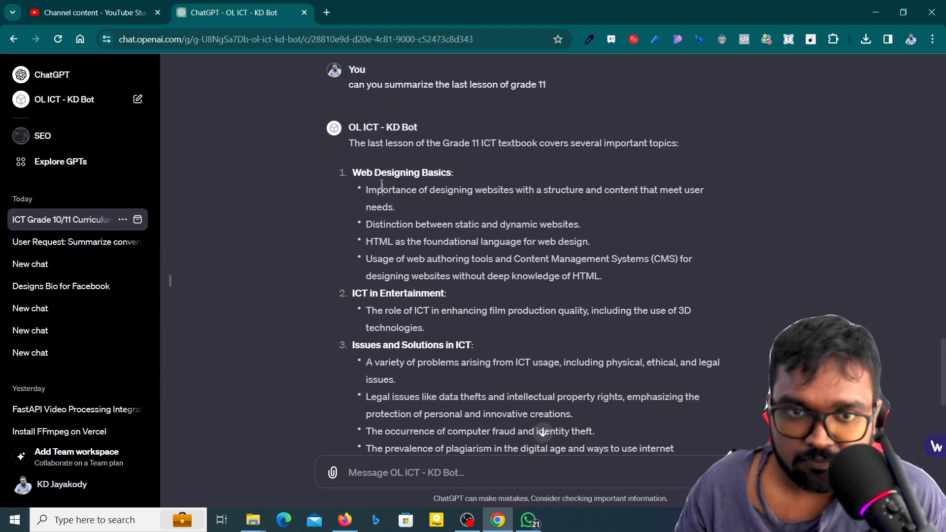
pyautogui.moveTo(367, 189); pyautogui.dragTo(587, 259)
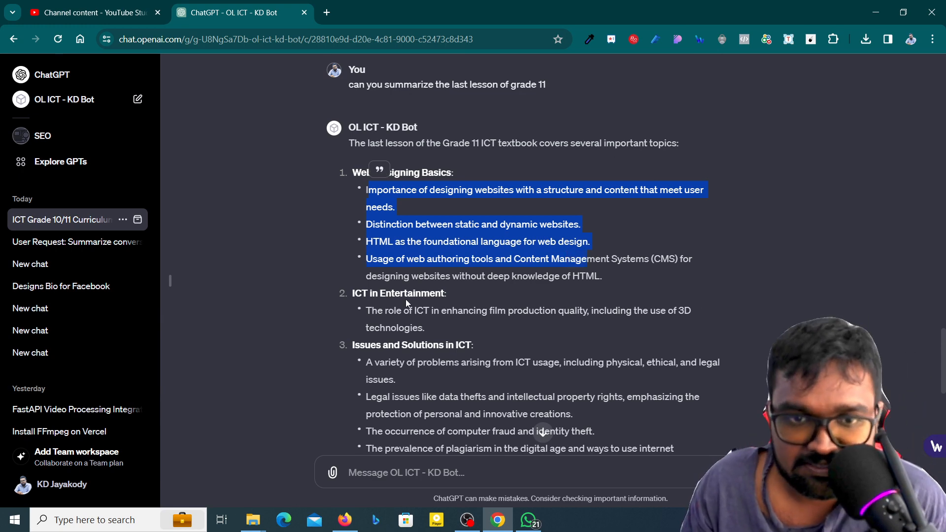
pyautogui.scroll(-2, 406, 299)
pyautogui.scroll(-2, 416, 271)
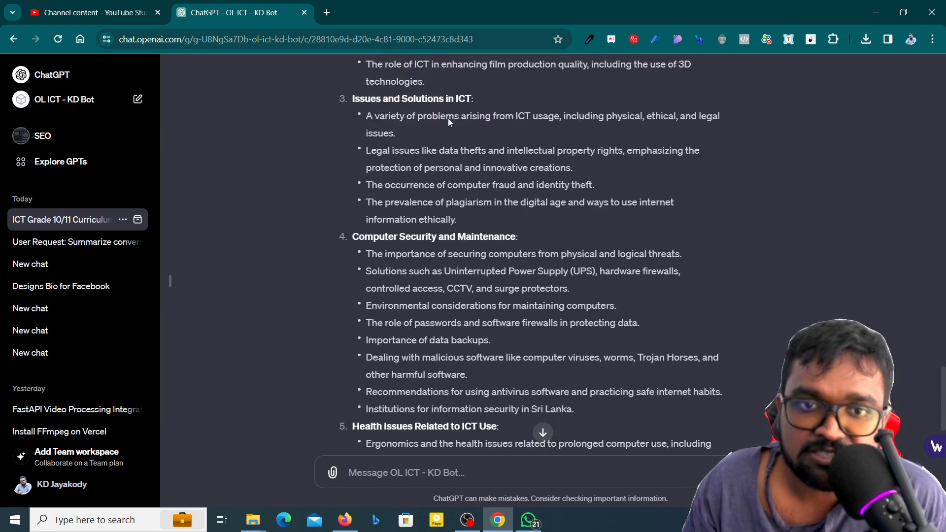
pyautogui.scroll(-2, 433, 185)
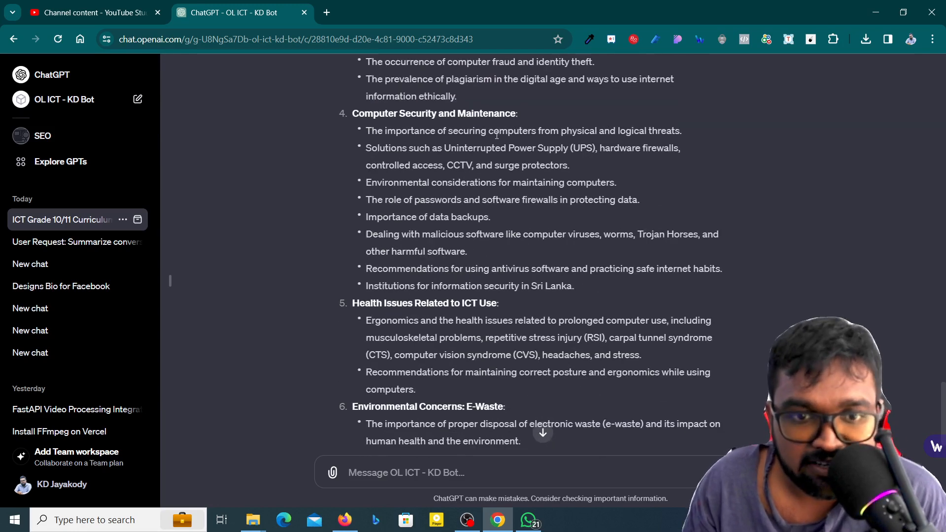
# Step: Review the rest of the bot's lesson summary, from Computer Security and Maintenance through Health Issues, E-Waste and Social Implications of ICT
pyautogui.scroll(-2, 496, 134)
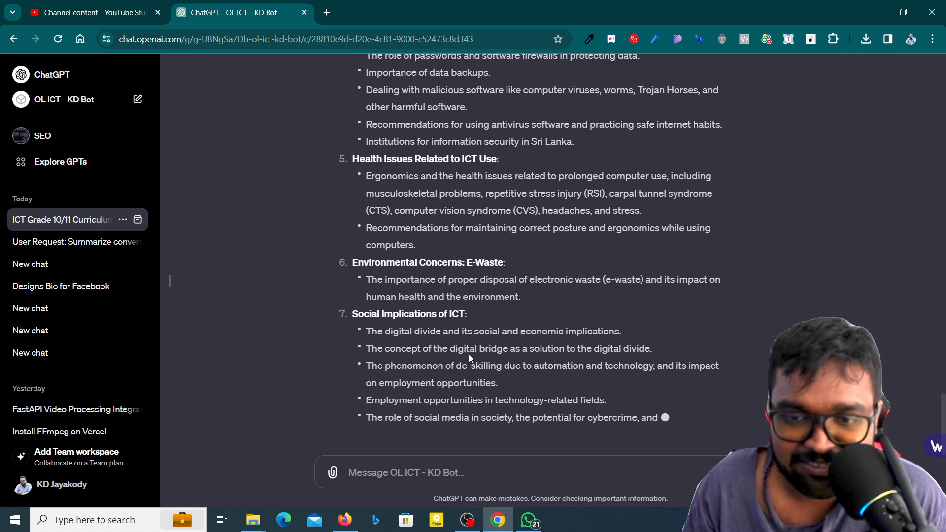
pyautogui.scroll(3, 501, 343)
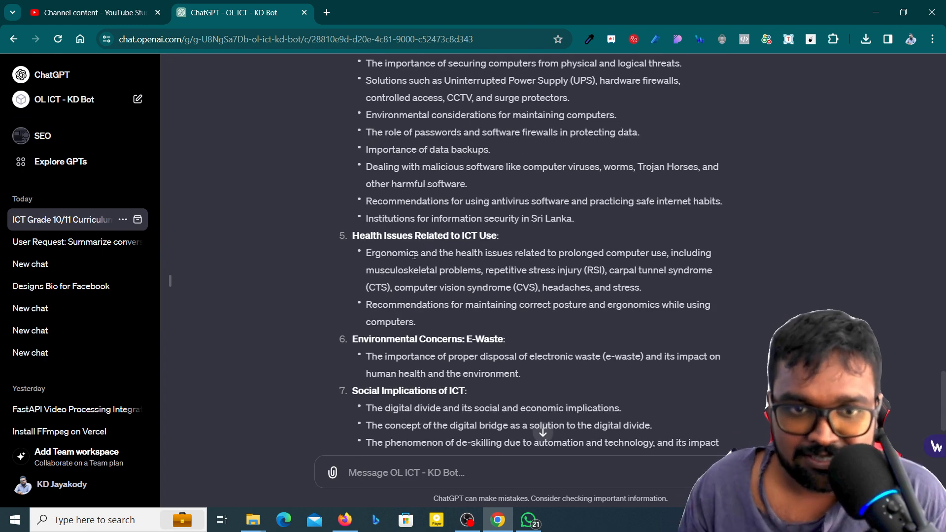
pyautogui.click(406, 258)
pyautogui.moveTo(572, 272); pyautogui.dragTo(605, 271)
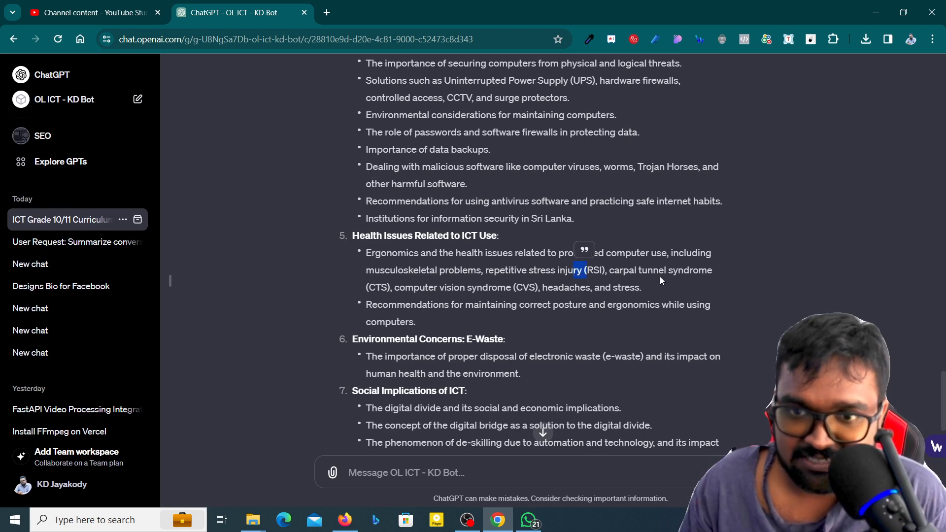
pyautogui.click(471, 283)
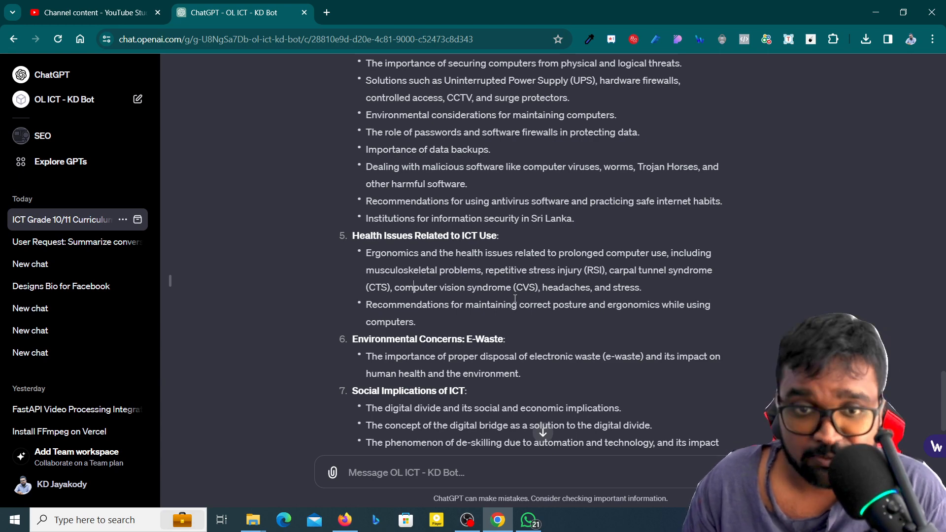
pyautogui.scroll(-1, 505, 261)
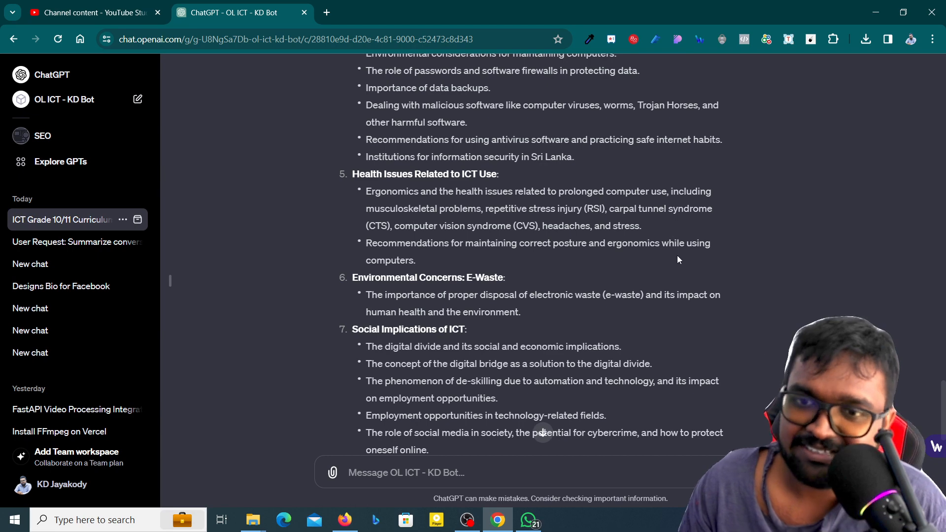
pyautogui.scroll(-1, 417, 269)
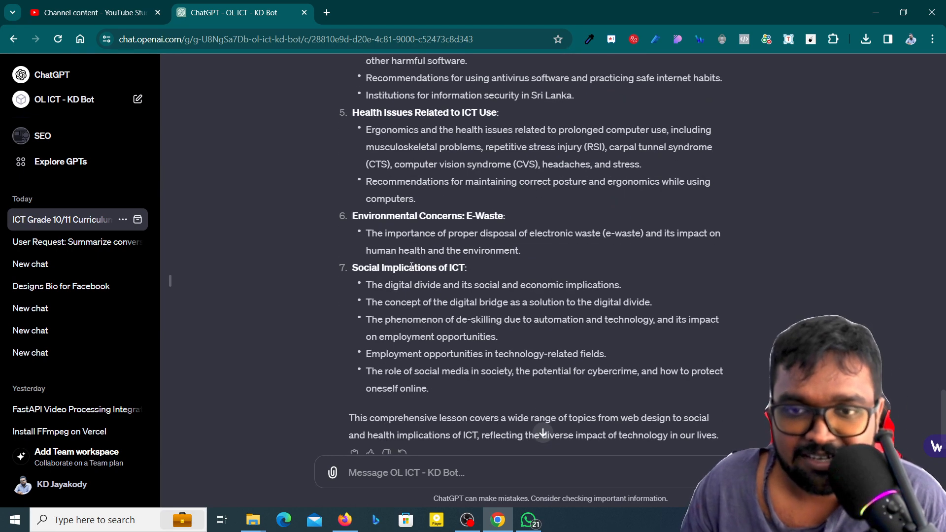
pyautogui.scroll(-1, 508, 309)
pyautogui.scroll(8, 507, 308)
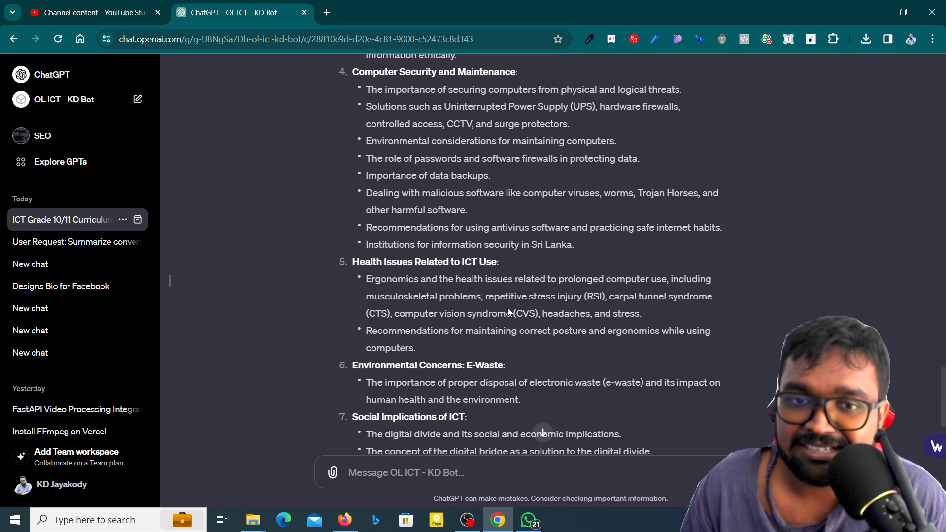
pyautogui.scroll(-3, 506, 312)
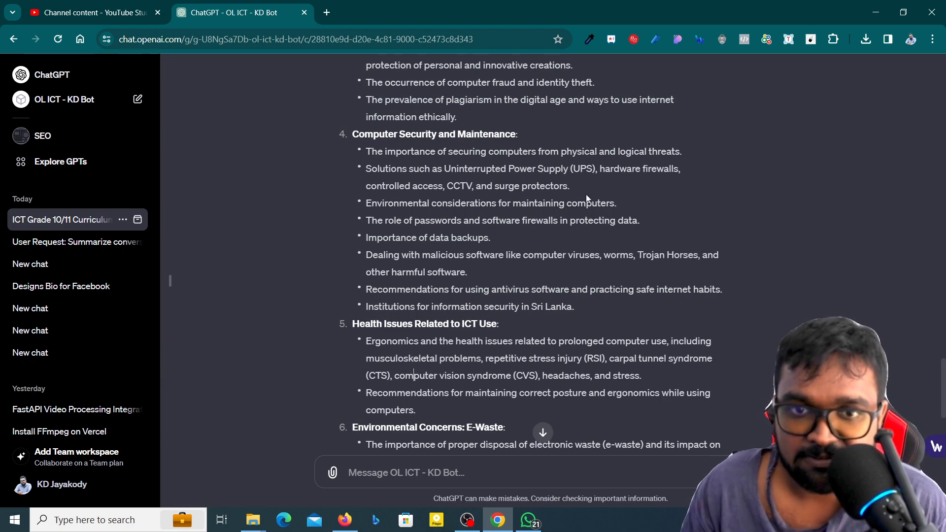
pyautogui.scroll(6, 509, 205)
pyautogui.scroll(-11, 610, 301)
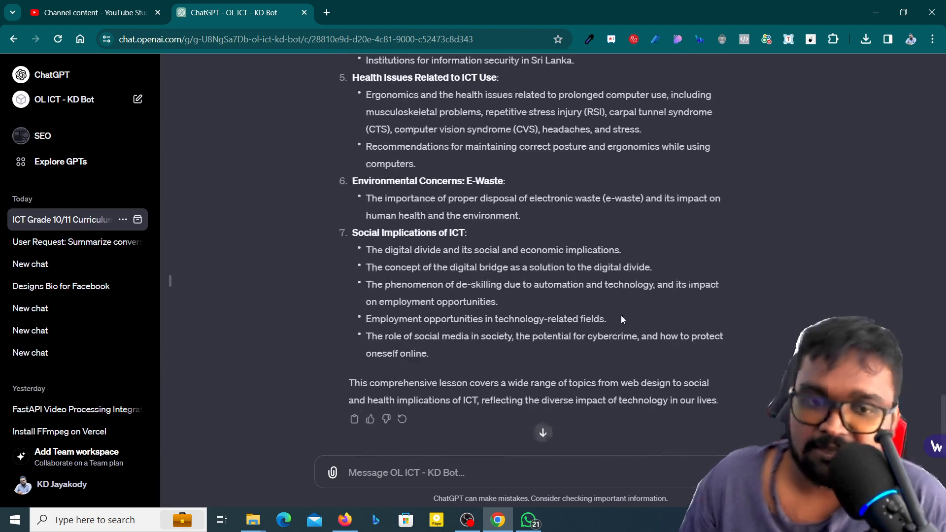